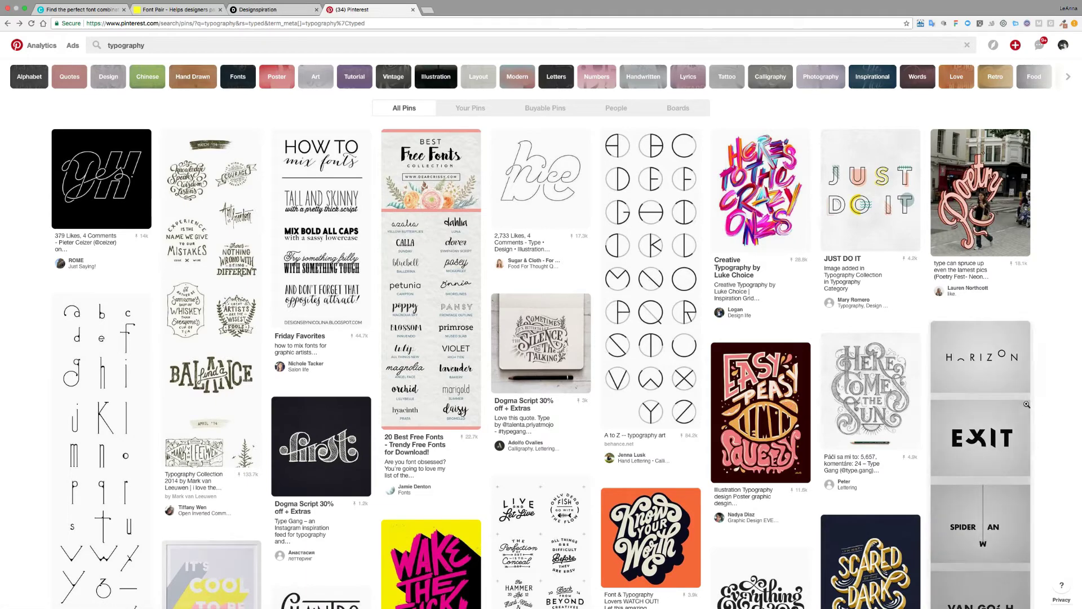
Step: Scroll down the Pinterest results to the Tokyo font duo pin and view it up close
scroll(1030, 405, down, 1)
scroll(1030, 405, down, 4)
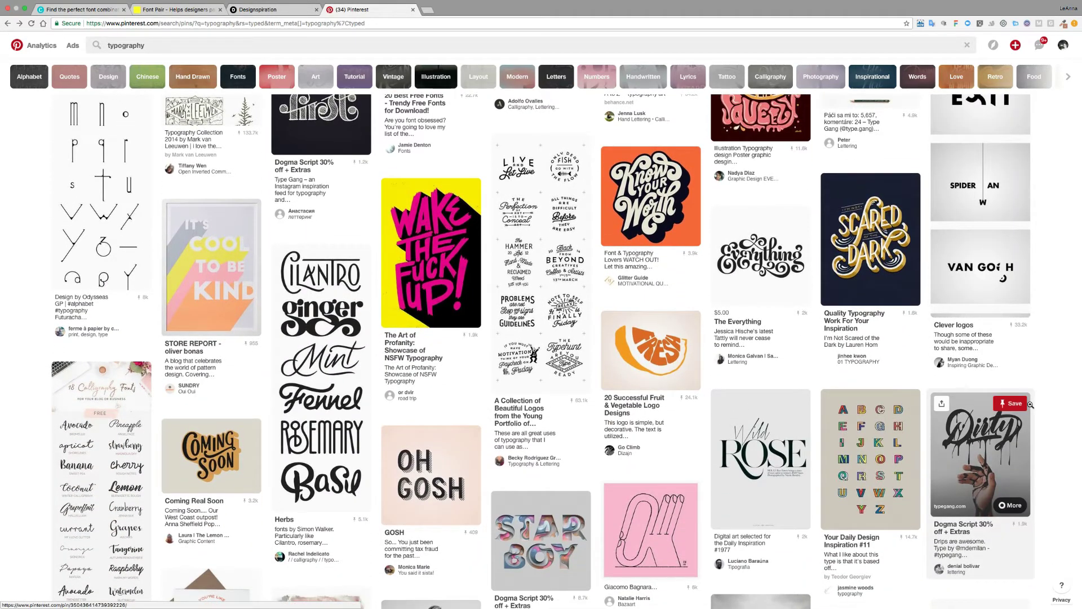
scroll(1031, 405, down, 2)
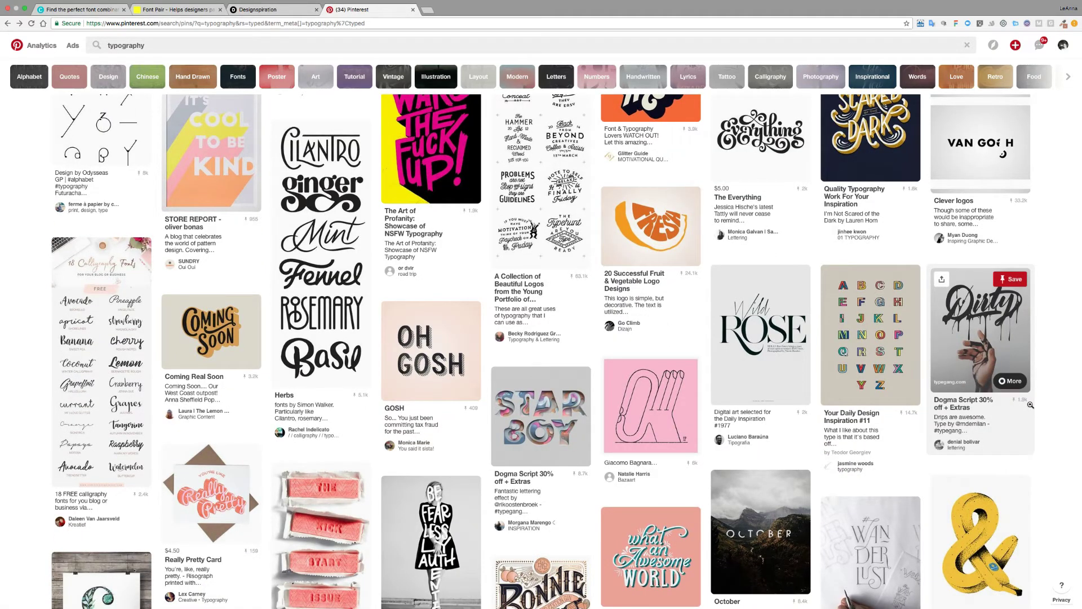
scroll(1031, 405, down, 4)
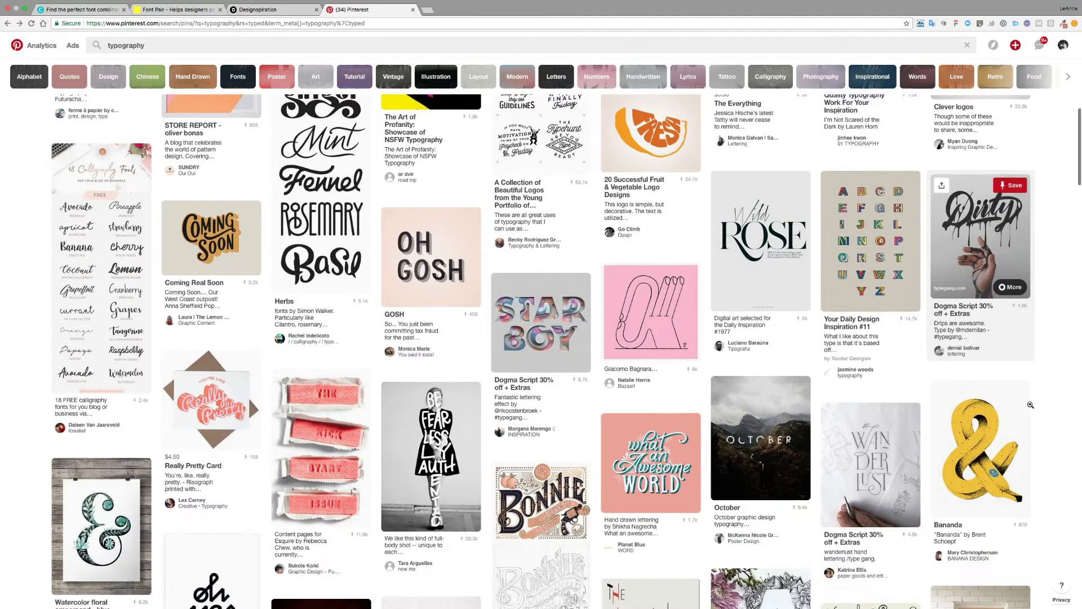
scroll(1030, 405, down, 7)
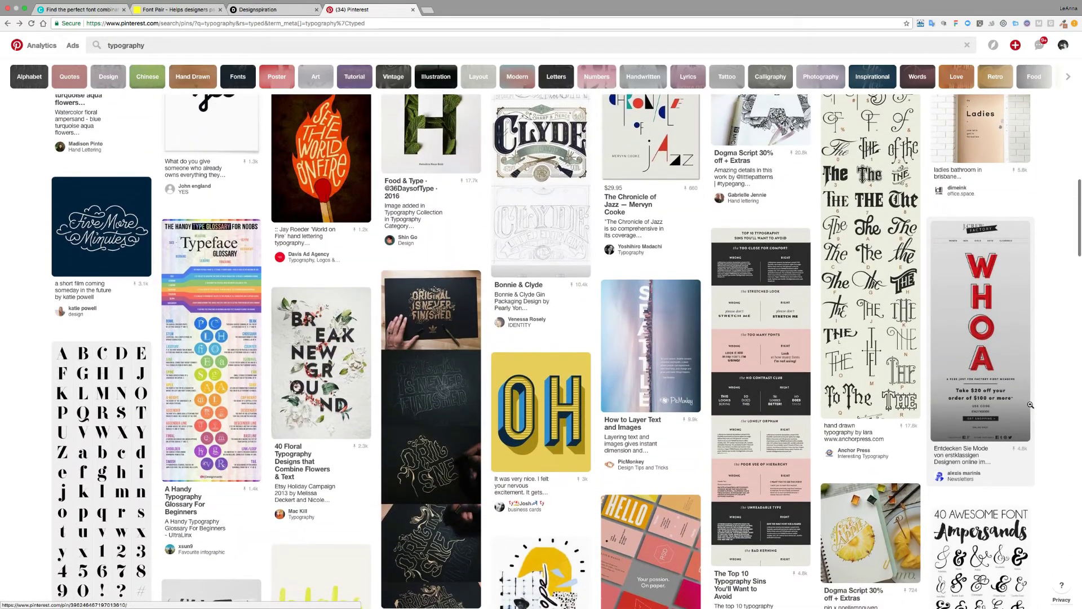
scroll(1030, 405, down, 8)
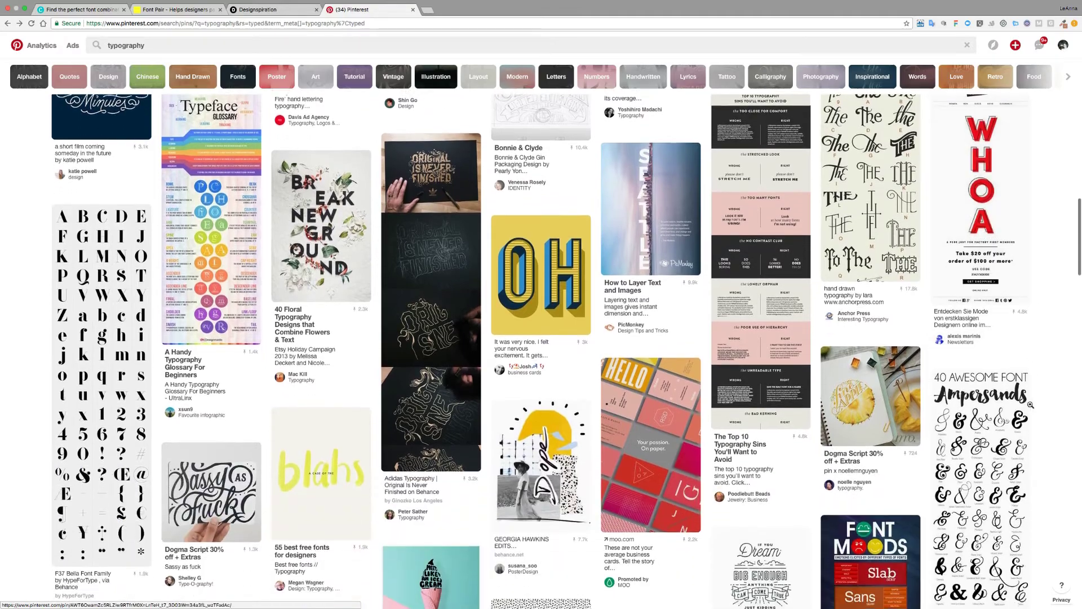
scroll(1031, 405, down, 3)
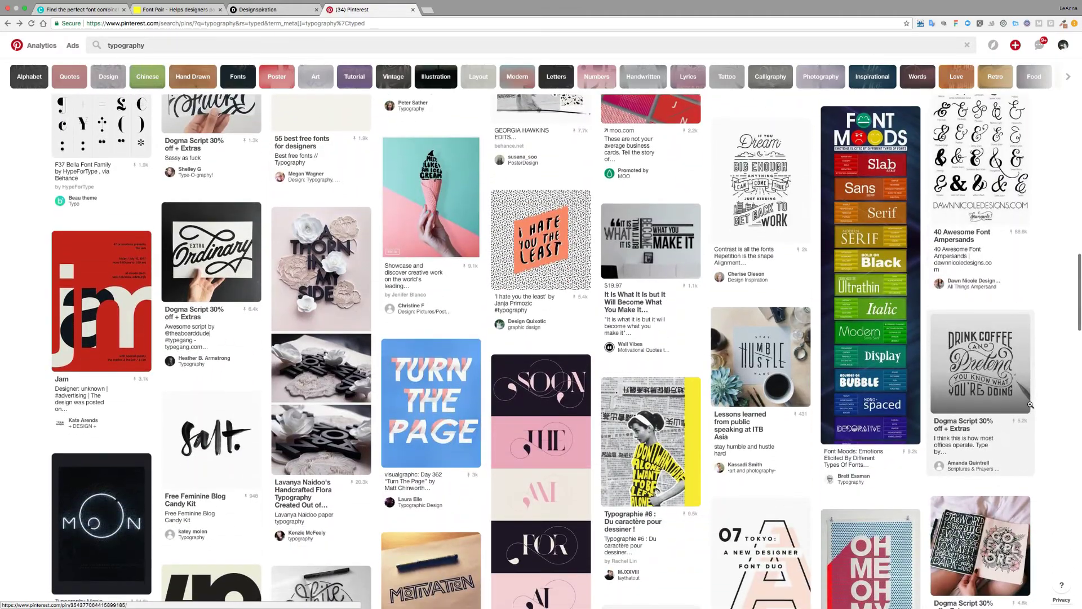
scroll(1030, 404, down, 2)
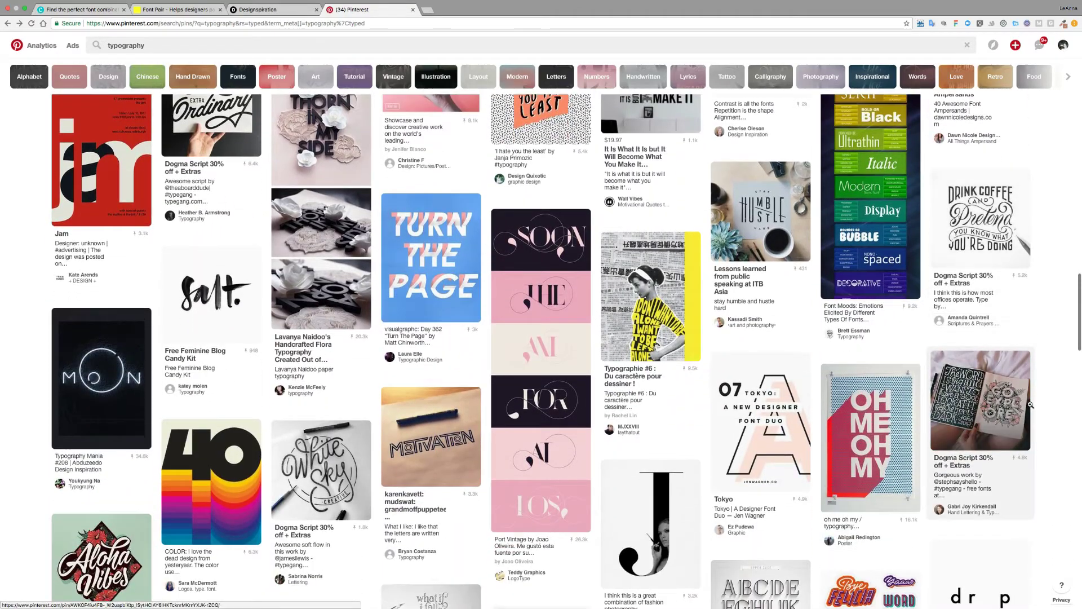
scroll(1030, 405, down, 1)
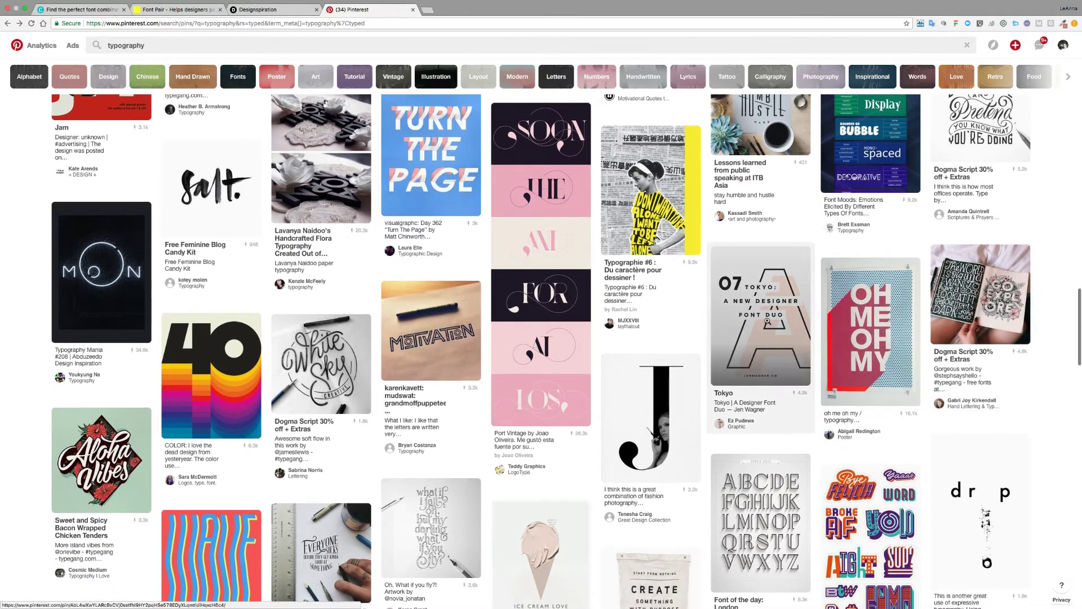
click(768, 322)
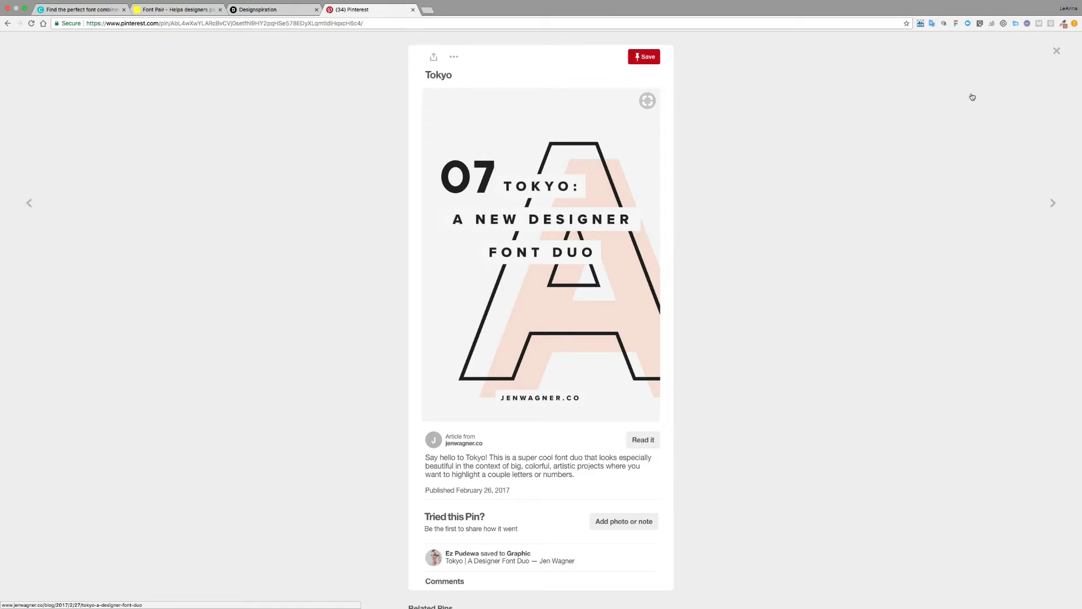
click(1057, 51)
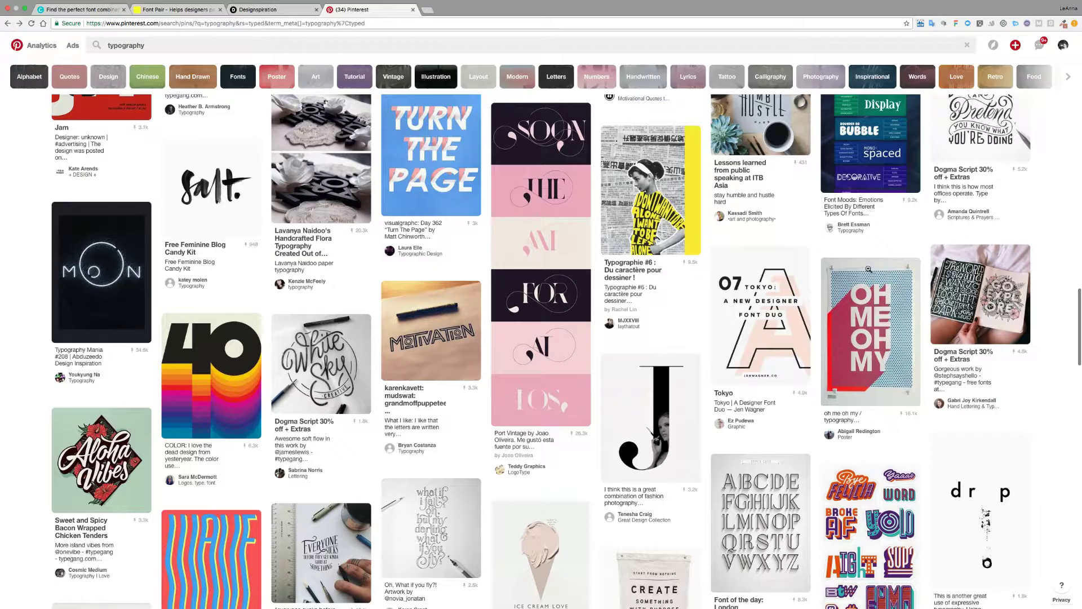
Step: Scroll further through the pins, then switch to the Designspiration typography results
scroll(869, 269, down, 5)
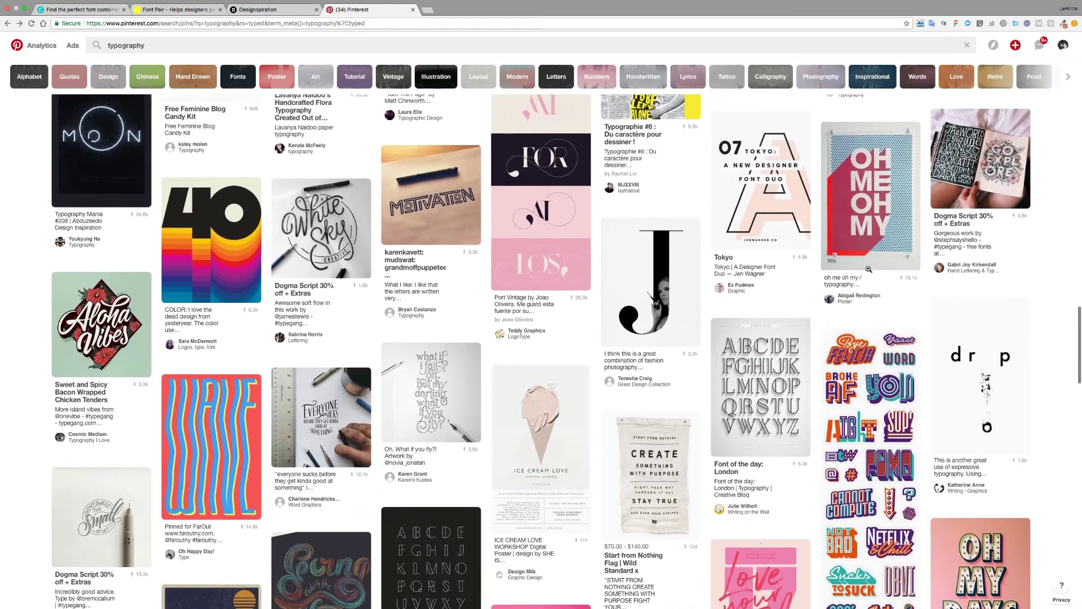
scroll(869, 269, down, 2)
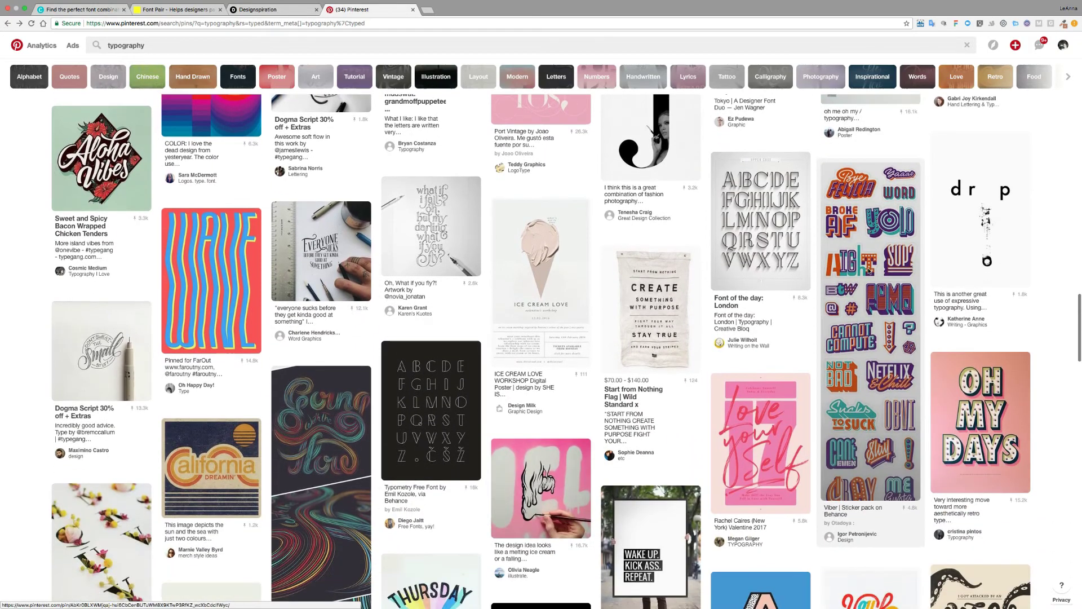
scroll(869, 270, down, 4)
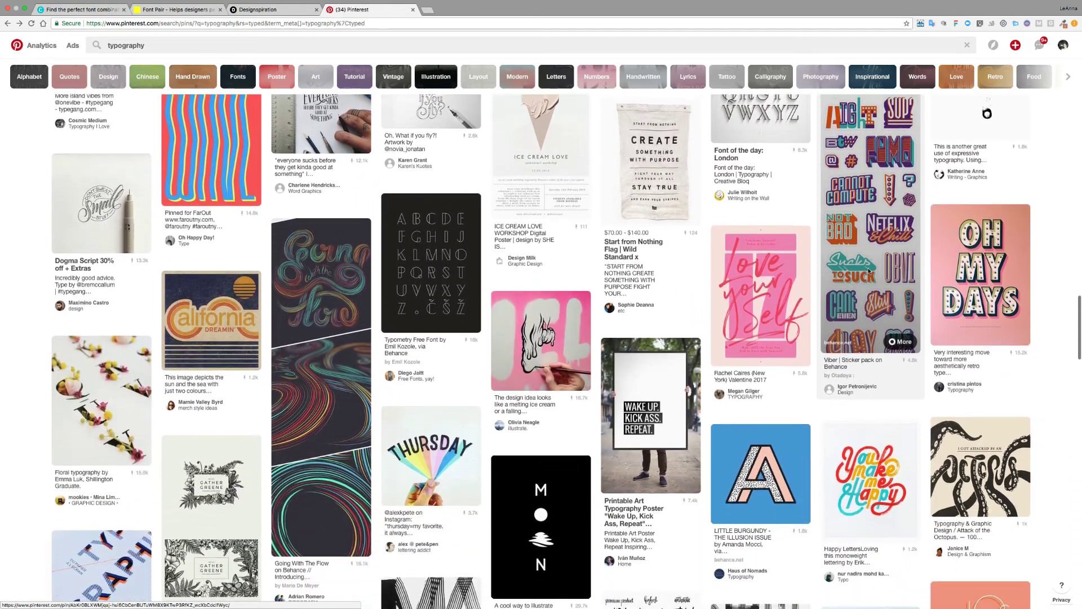
scroll(868, 269, down, 2)
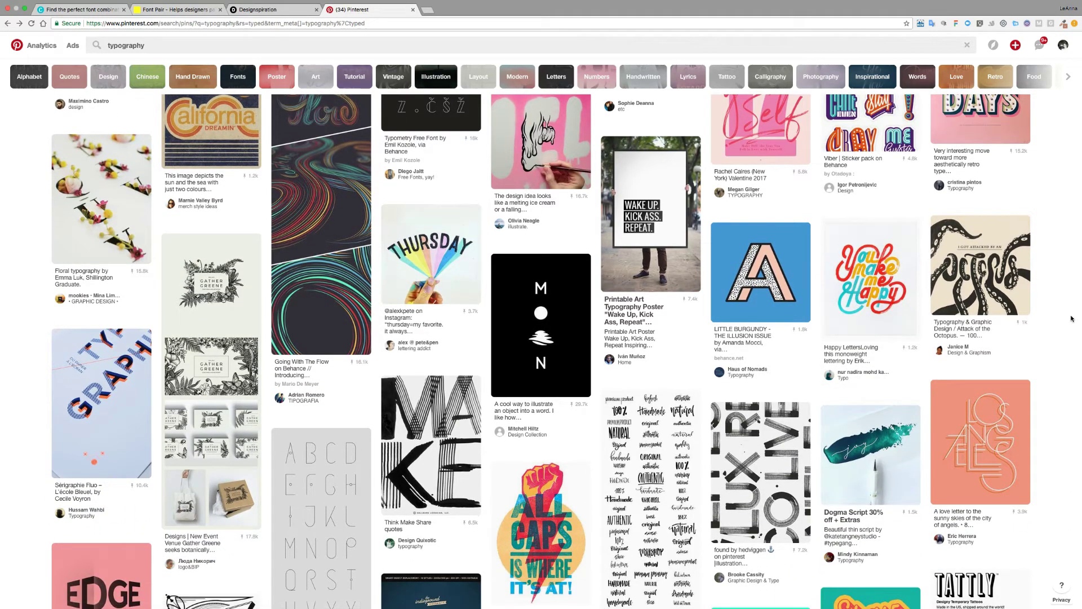
key(ctrl+shift+Tab)
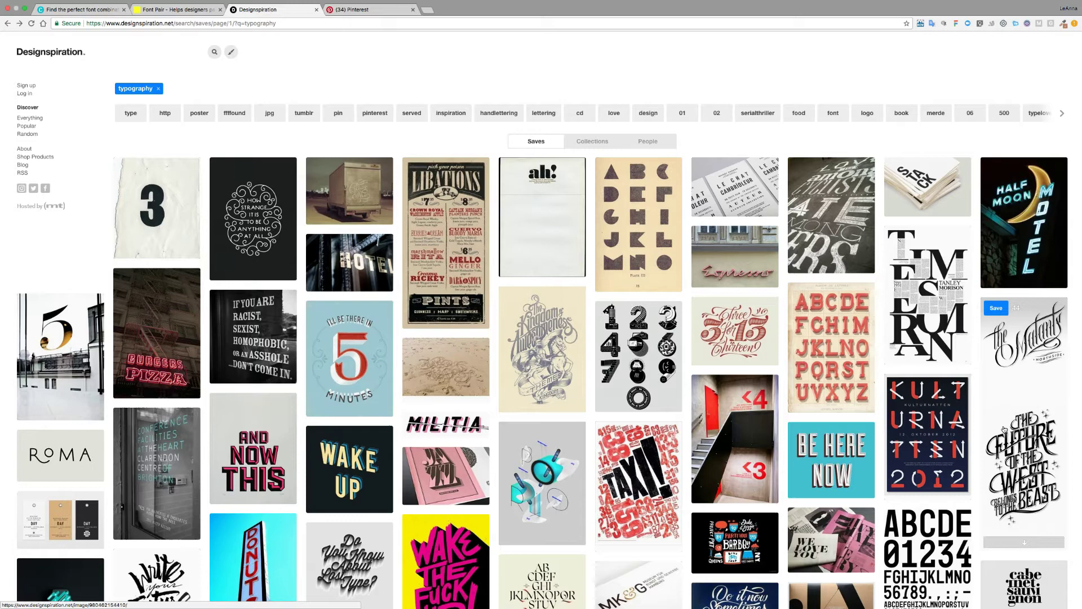
scroll(1004, 429, down, 2)
scroll(1004, 430, down, 2)
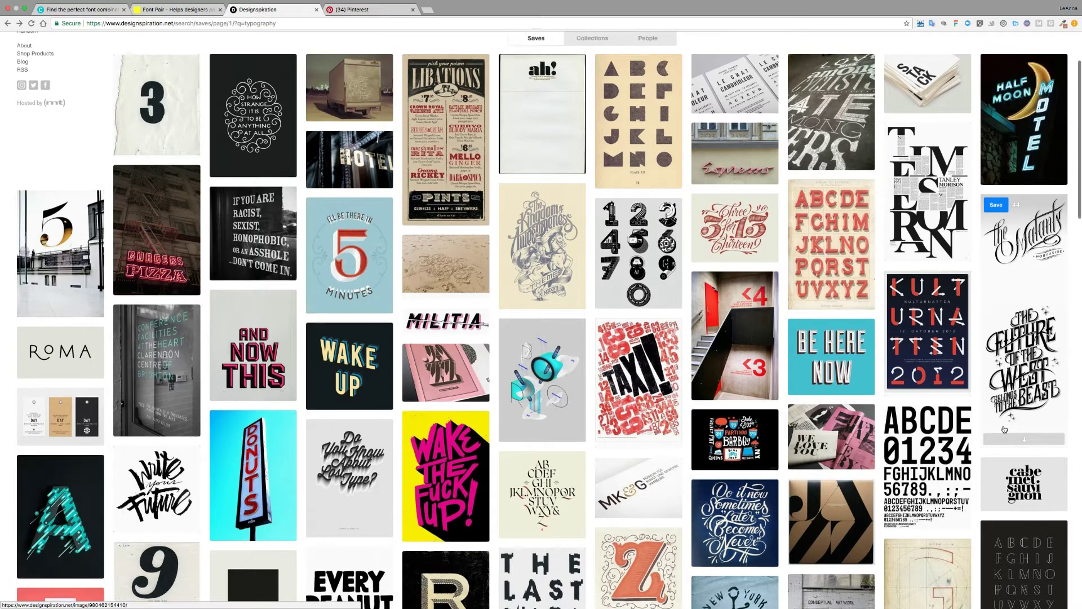
scroll(1004, 430, up, 2)
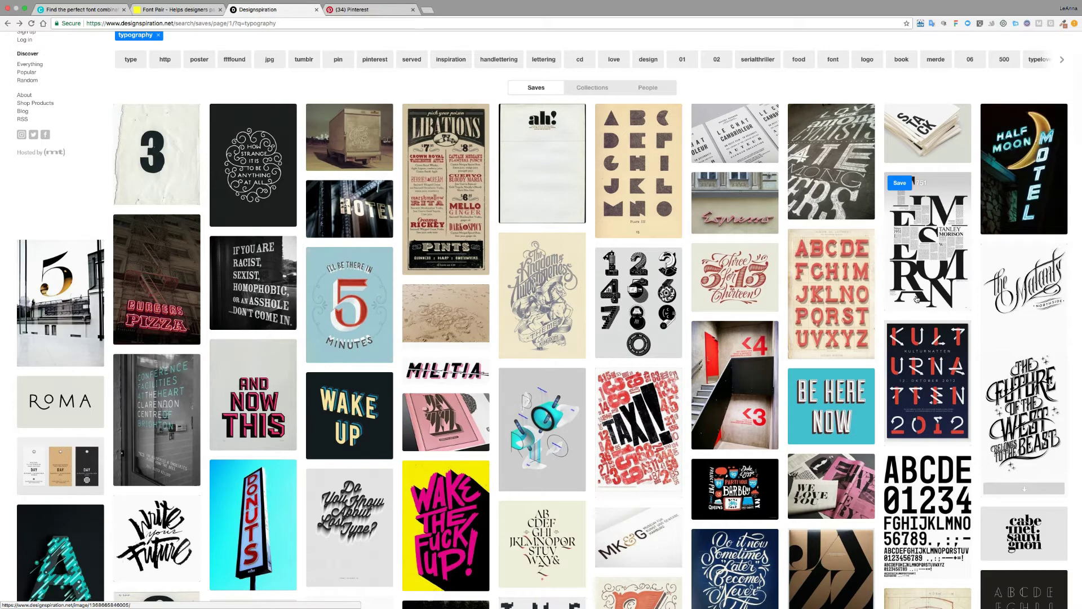
scroll(741, 449, down, 3)
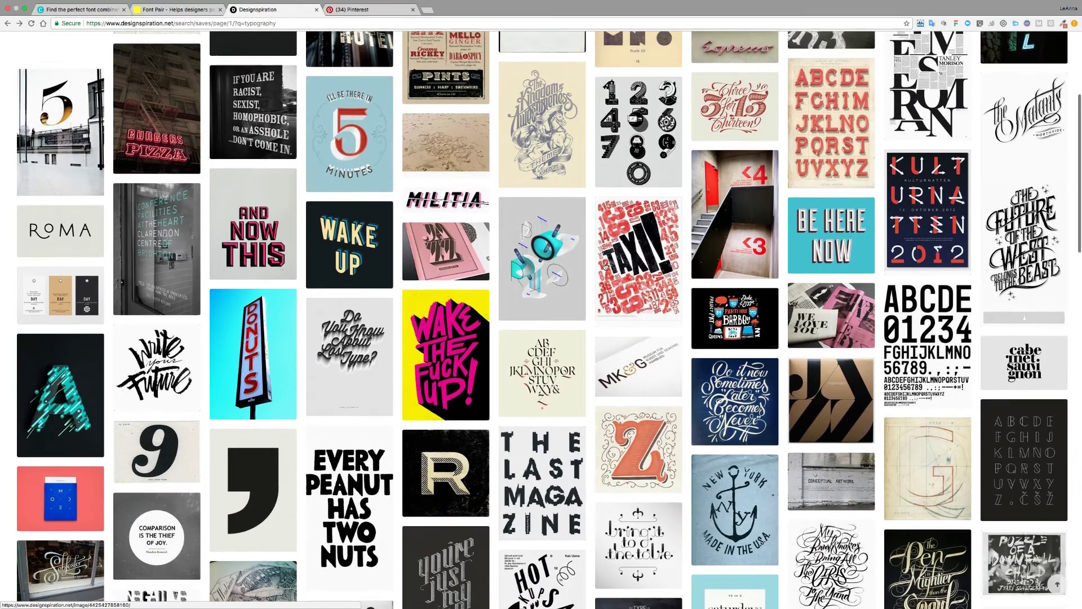
scroll(657, 402, down, 4)
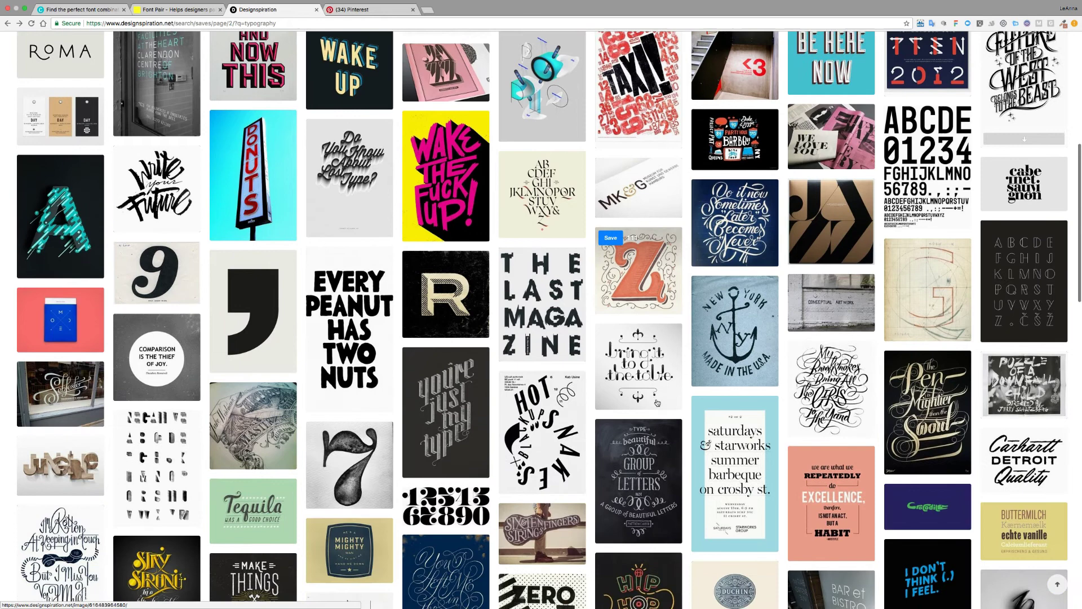
scroll(657, 402, down, 1)
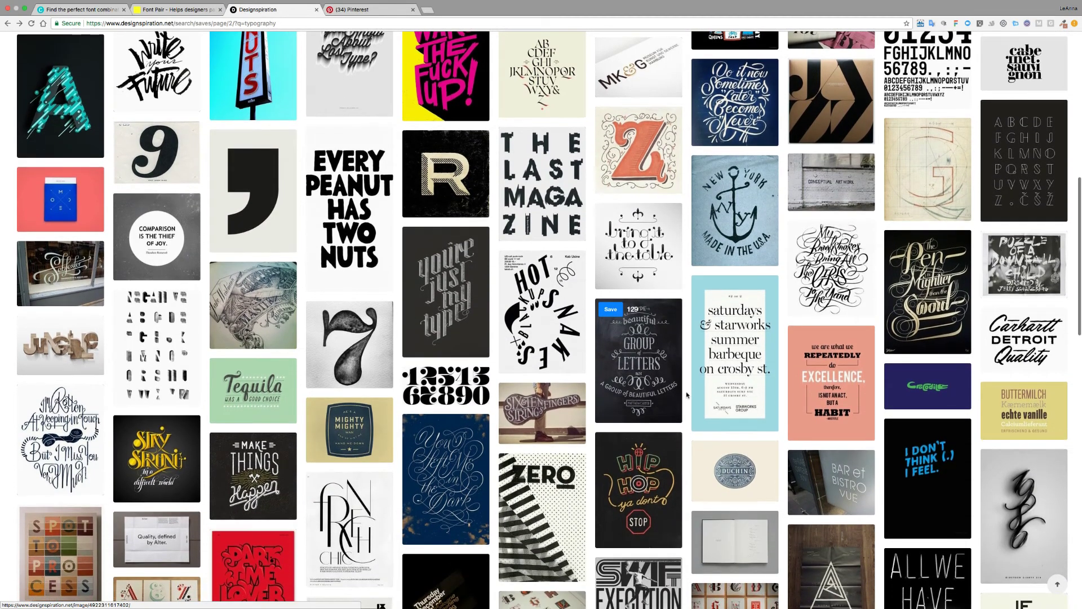
click(725, 377)
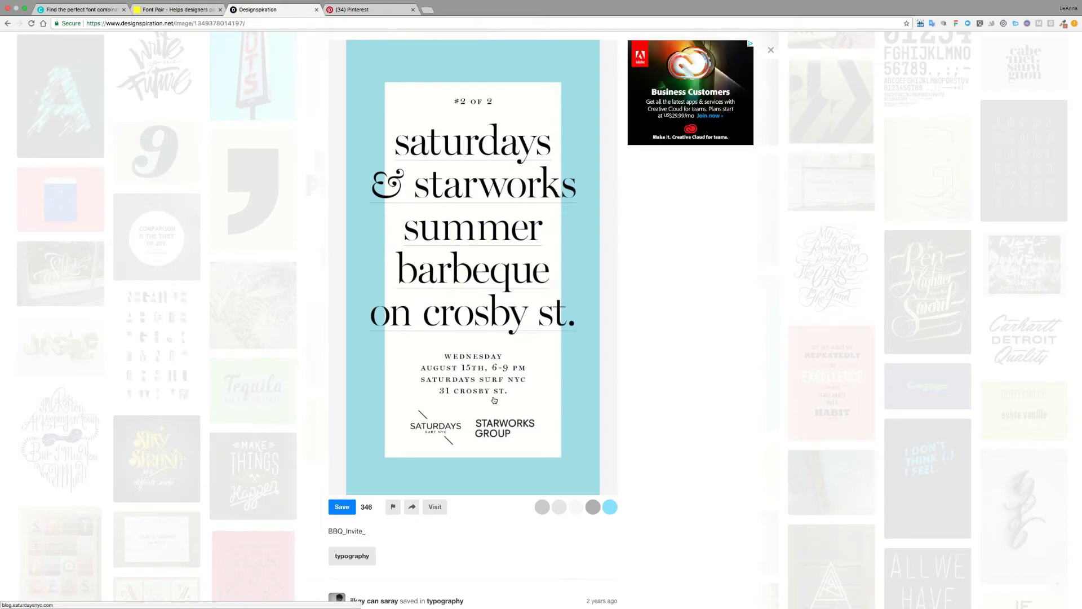
click(770, 50)
scroll(932, 255, down, 2)
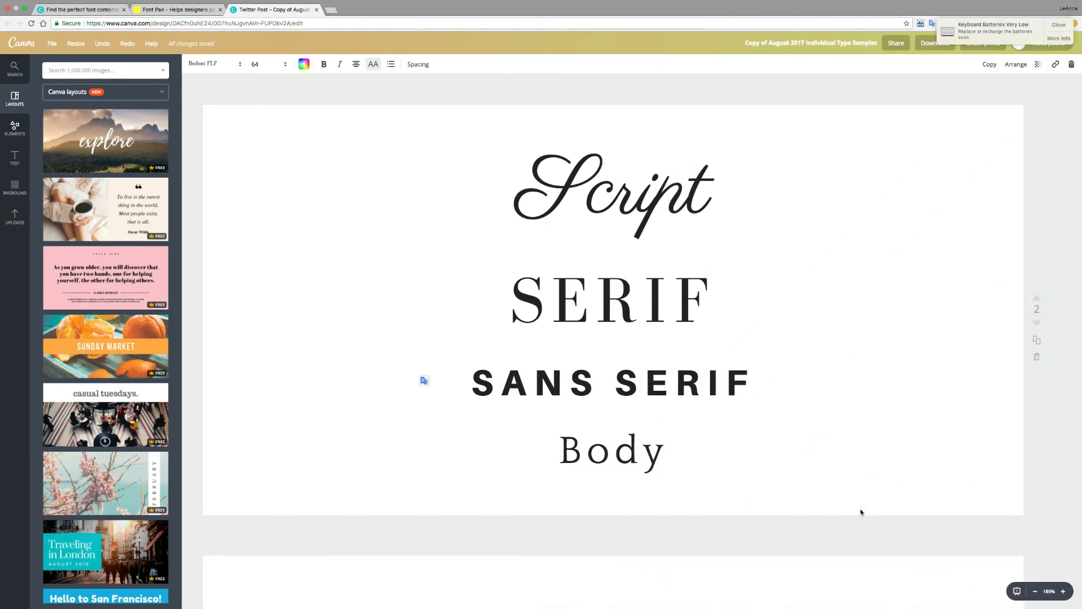
Step: Deselect the text to view page 2 with Script, SERIF, SANS SERIF and Body
click(923, 551)
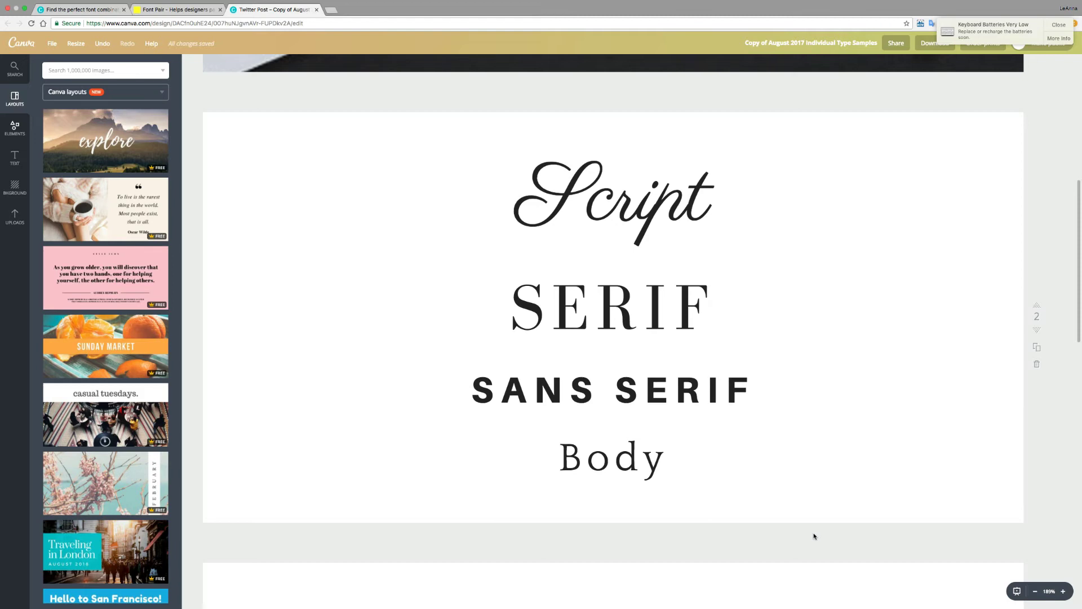
Step: Browse the full font list for the Script heading and close it, keeping Parisienne
click(536, 180)
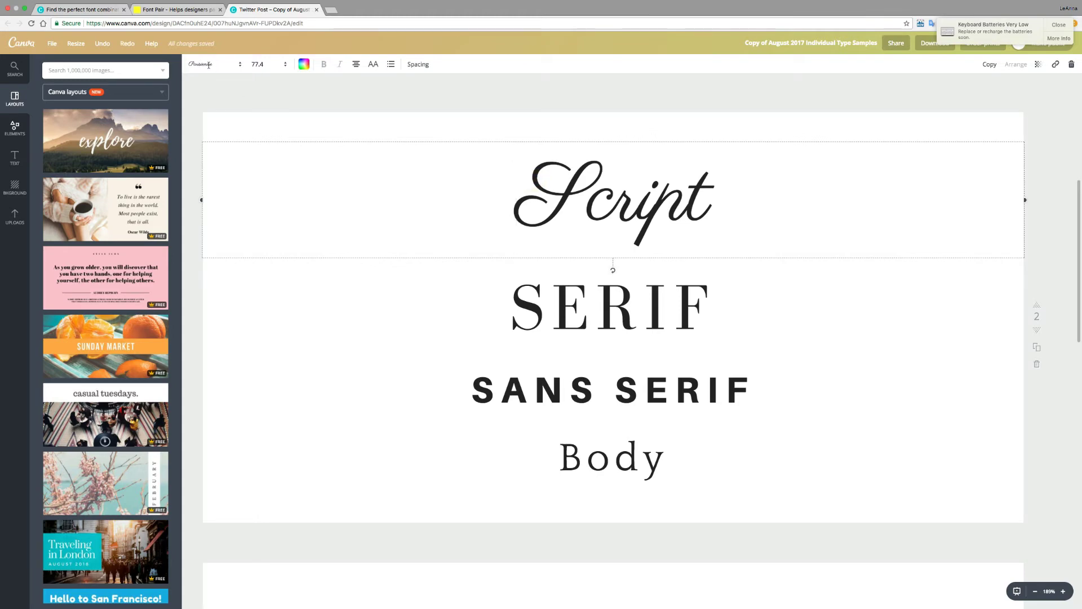
click(208, 65)
scroll(235, 250, down, 4)
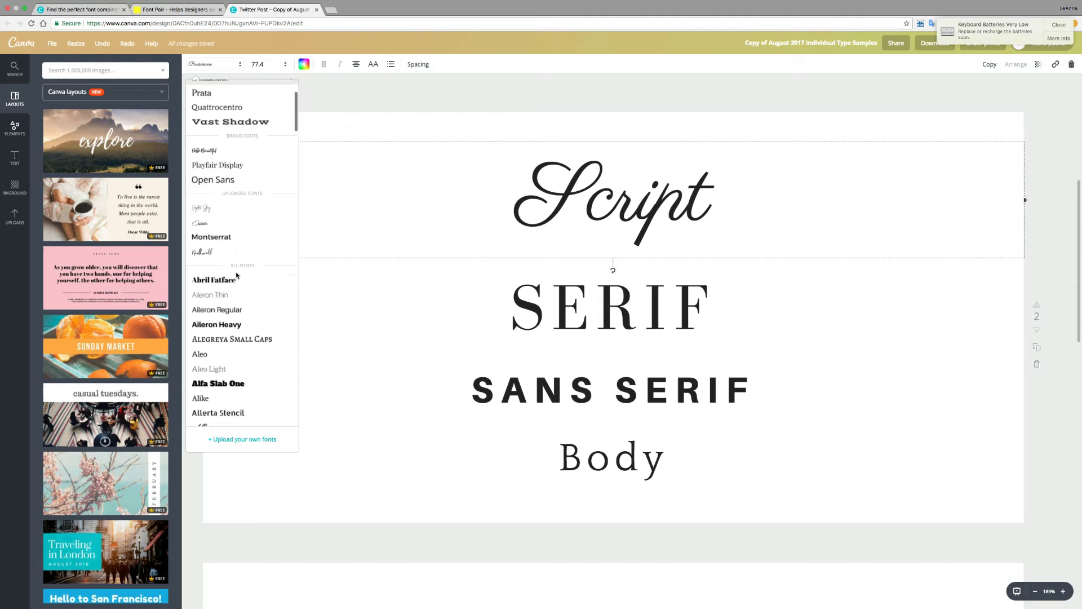
scroll(237, 275, down, 15)
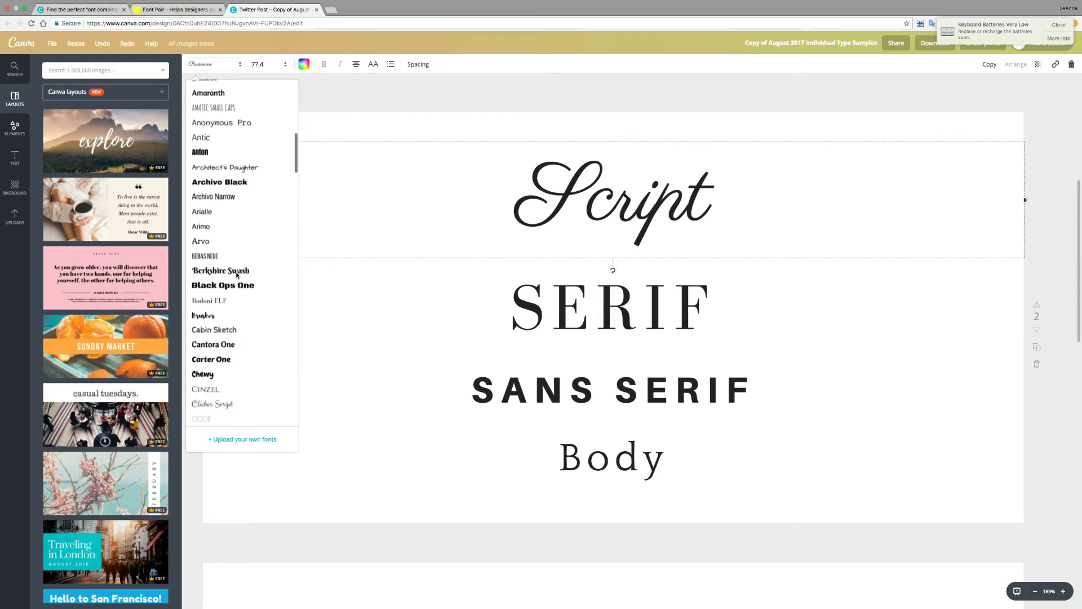
scroll(237, 275, down, 10)
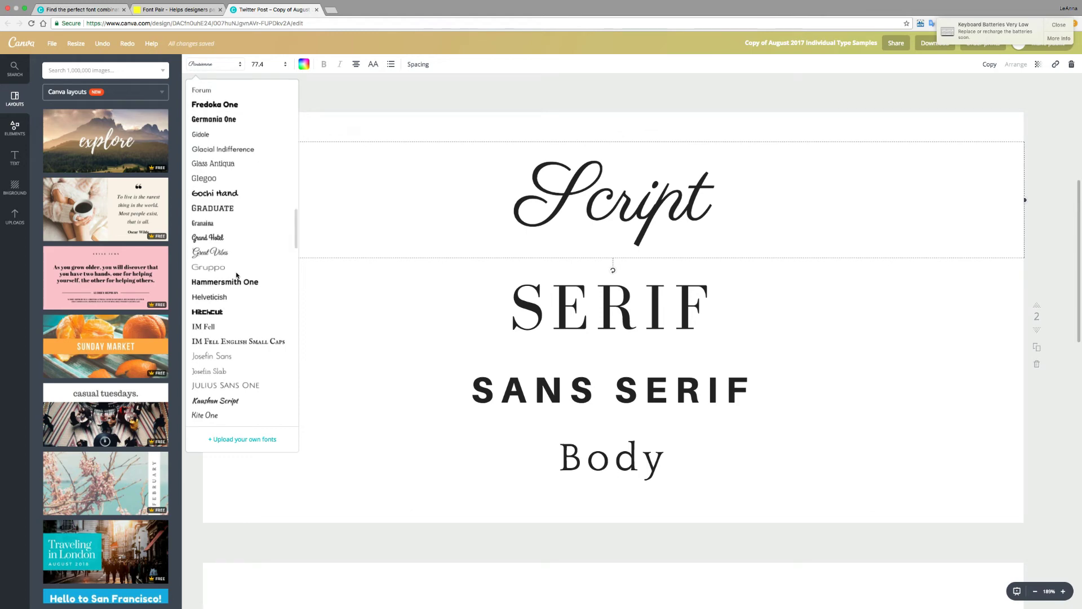
scroll(236, 275, down, 10)
scroll(236, 275, down, 8)
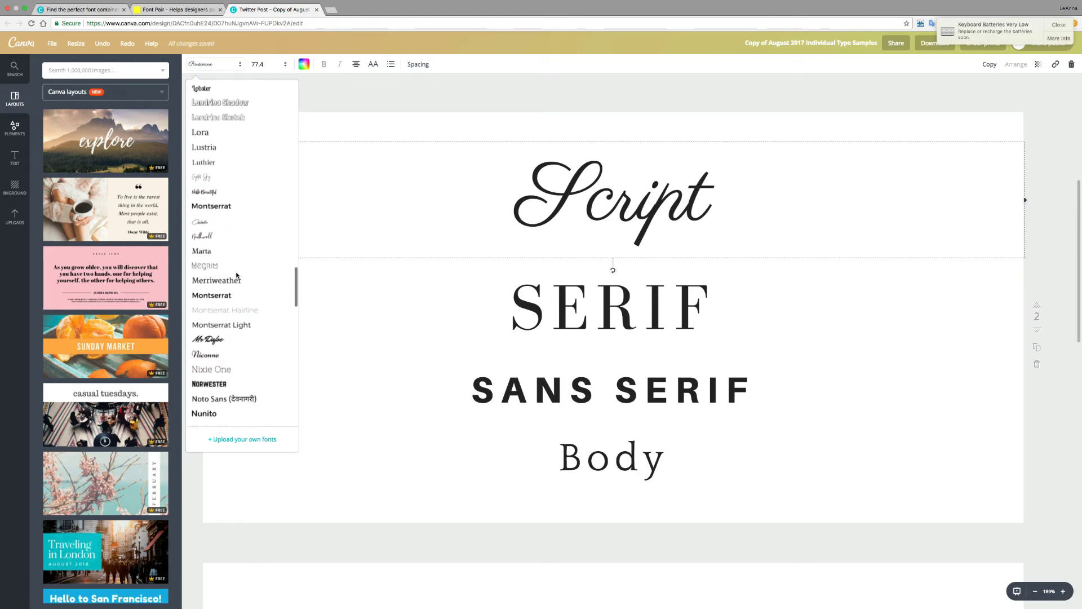
scroll(237, 275, down, 8)
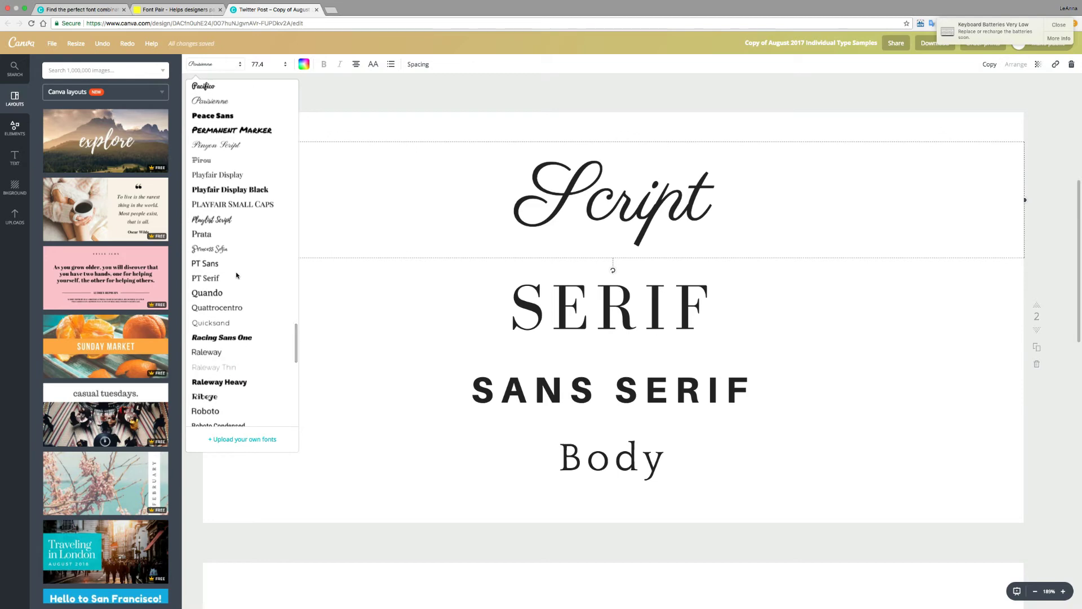
scroll(237, 275, up, 20)
scroll(237, 275, up, 20)
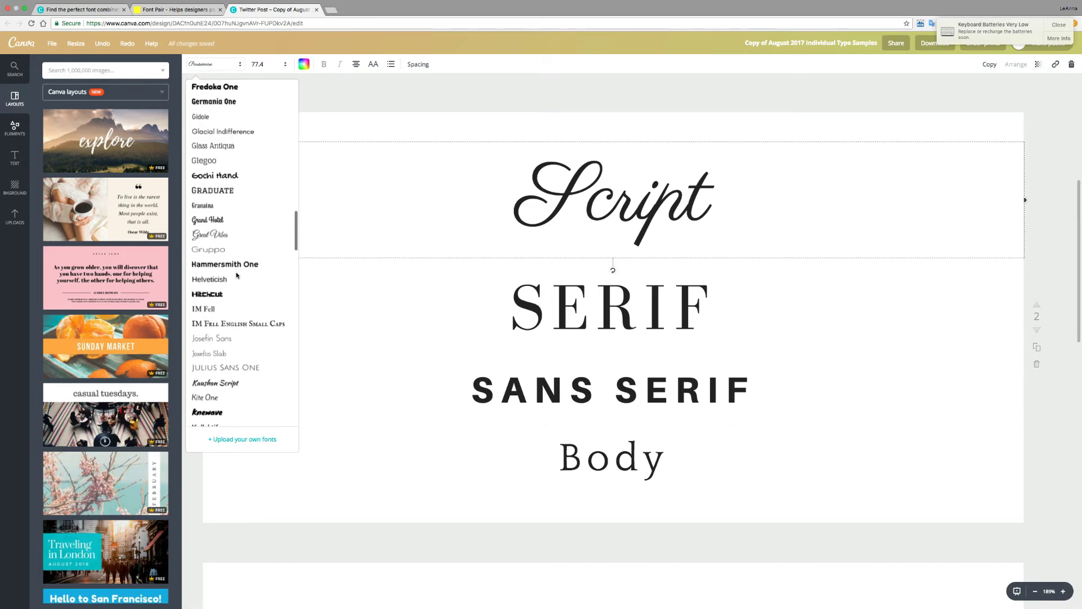
scroll(236, 275, up, 20)
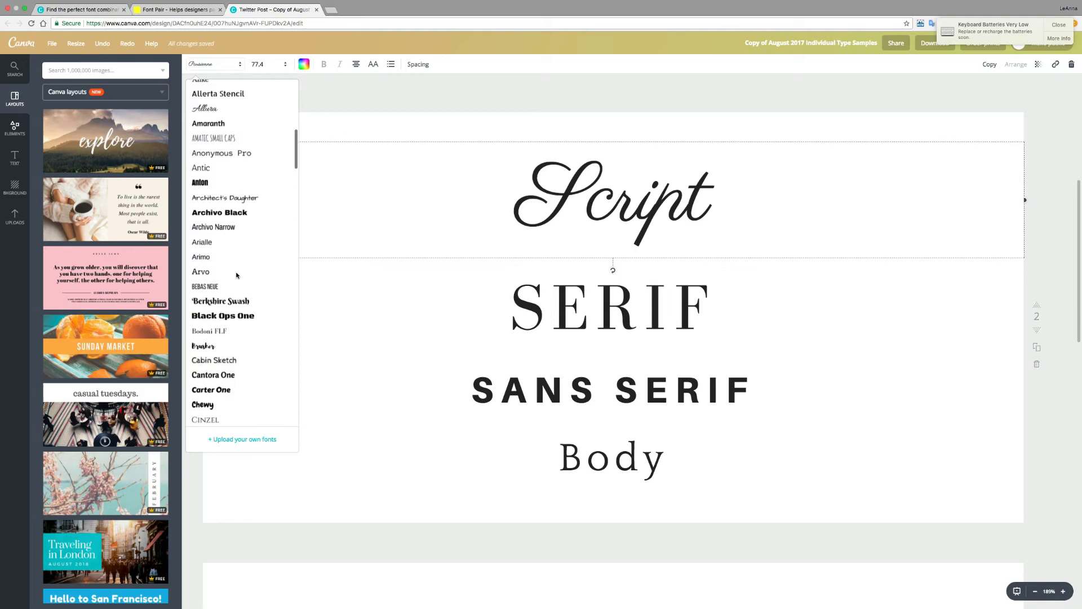
scroll(237, 275, up, 1)
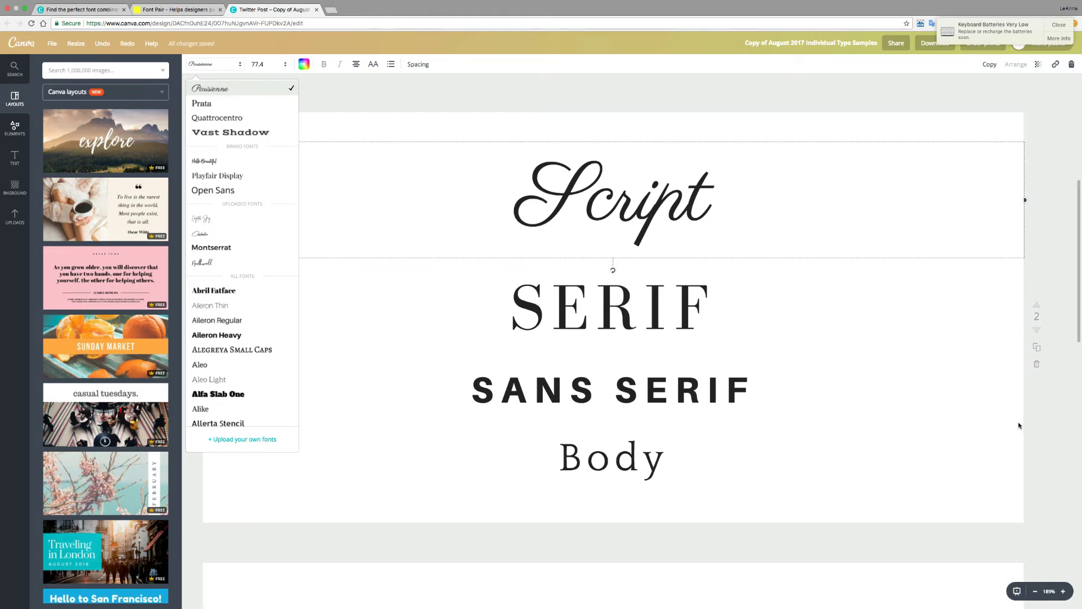
click(1007, 486)
Step: Check the font and size of the SERIF, SANS SERIF, Body and Script lines
click(1002, 503)
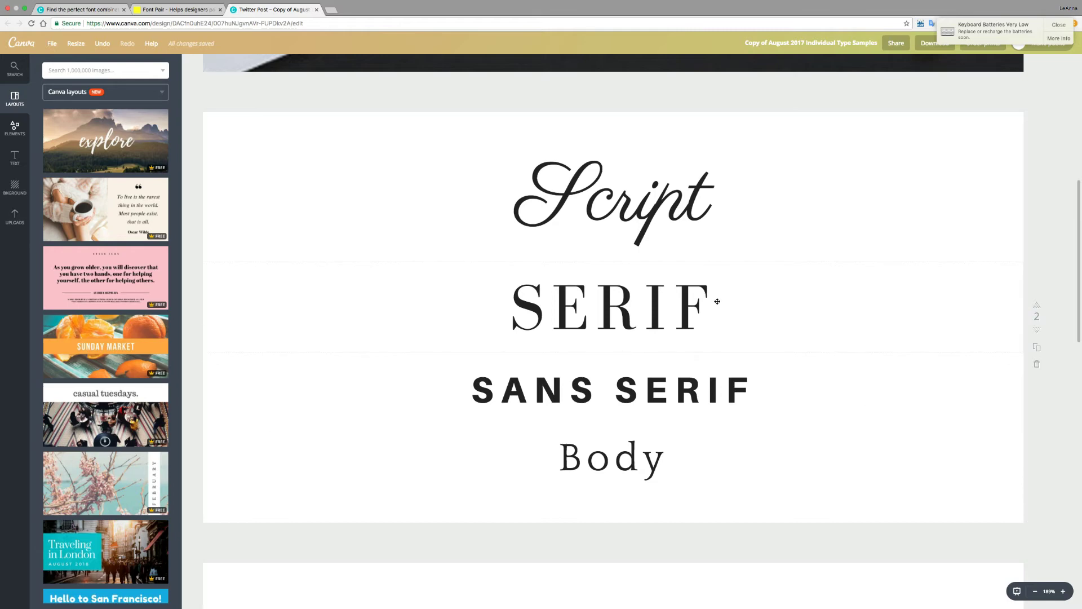
click(717, 302)
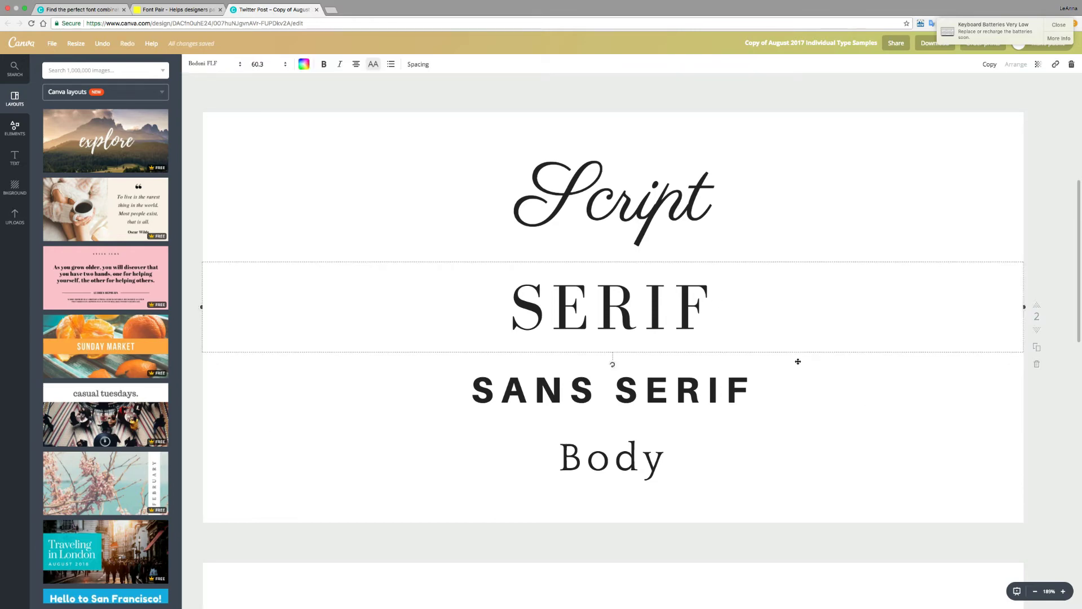
click(803, 381)
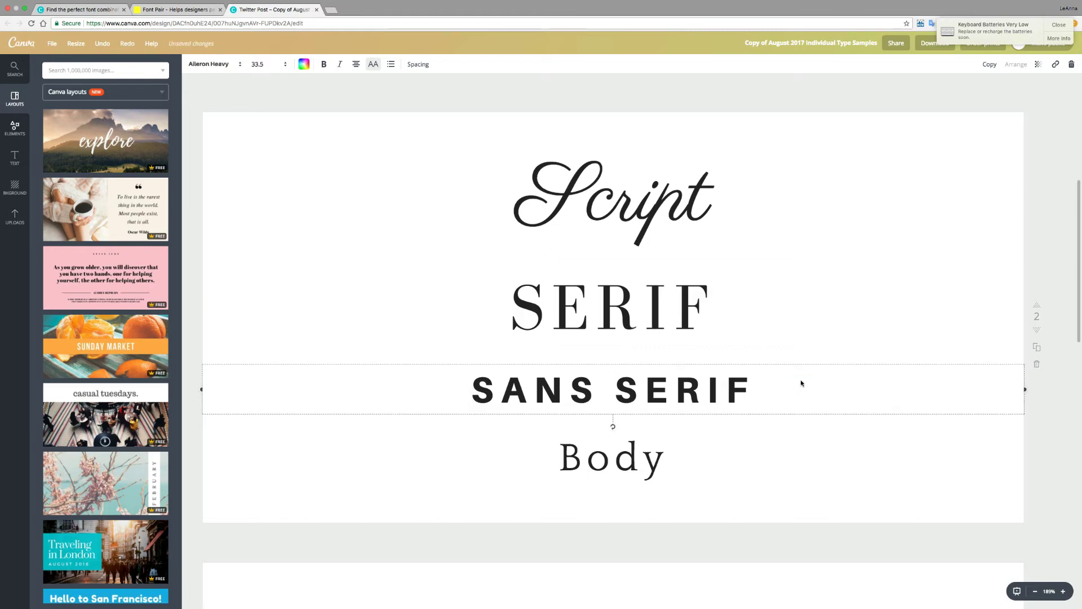
click(774, 449)
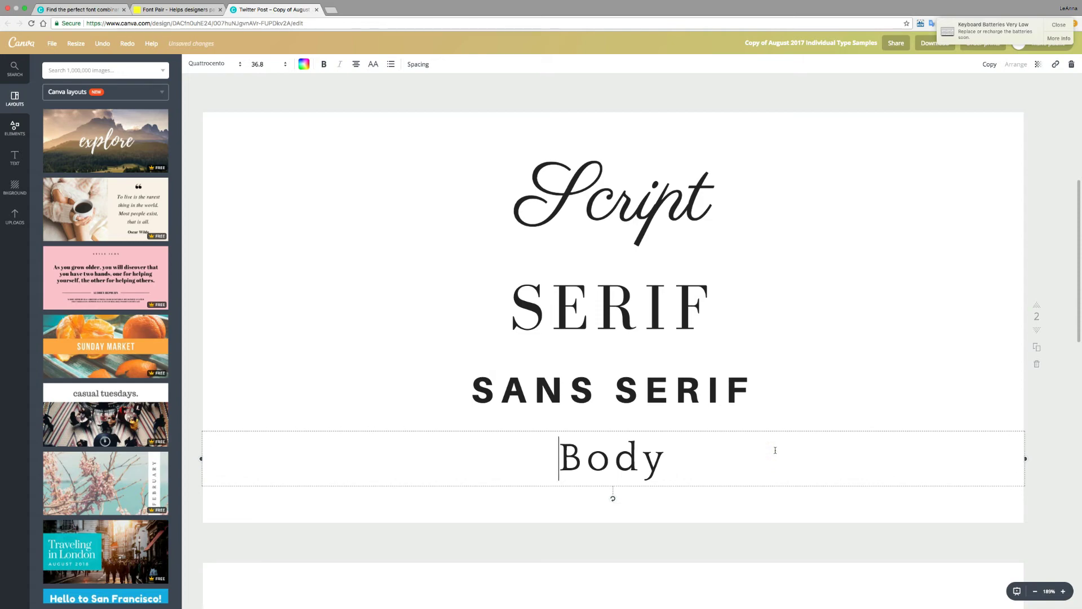
click(776, 202)
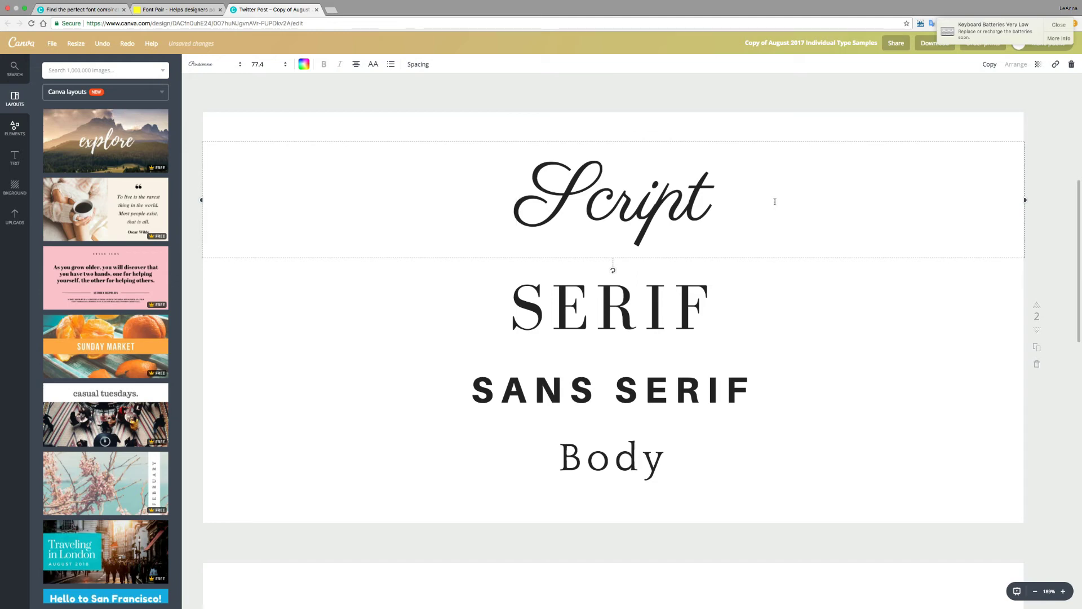
click(796, 339)
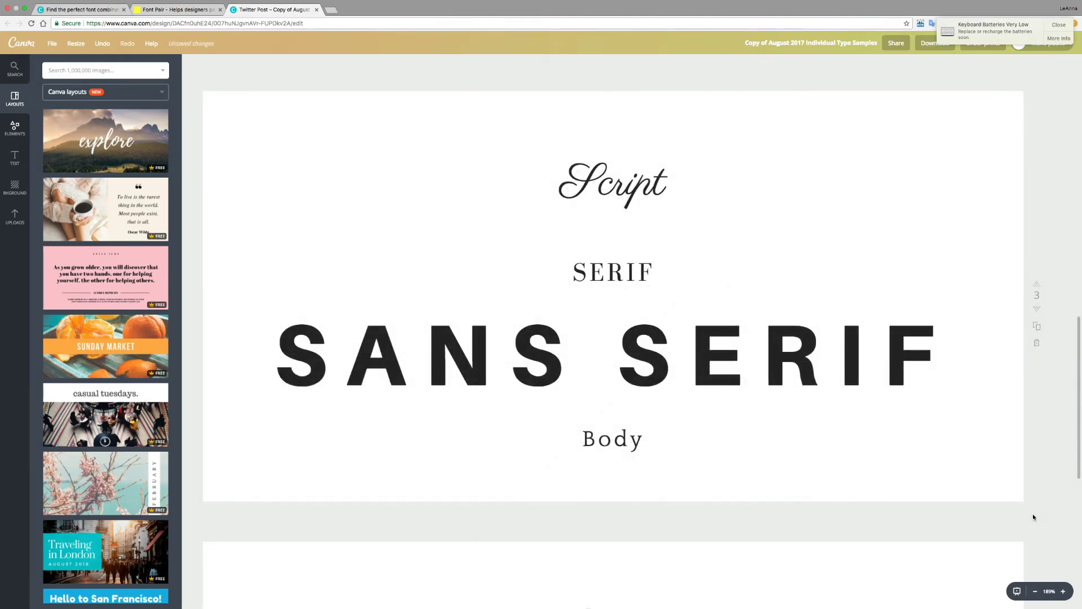
Step: Enlarge the SERIF line to size 72 and move it above SANS SERIF
double_click(770, 378)
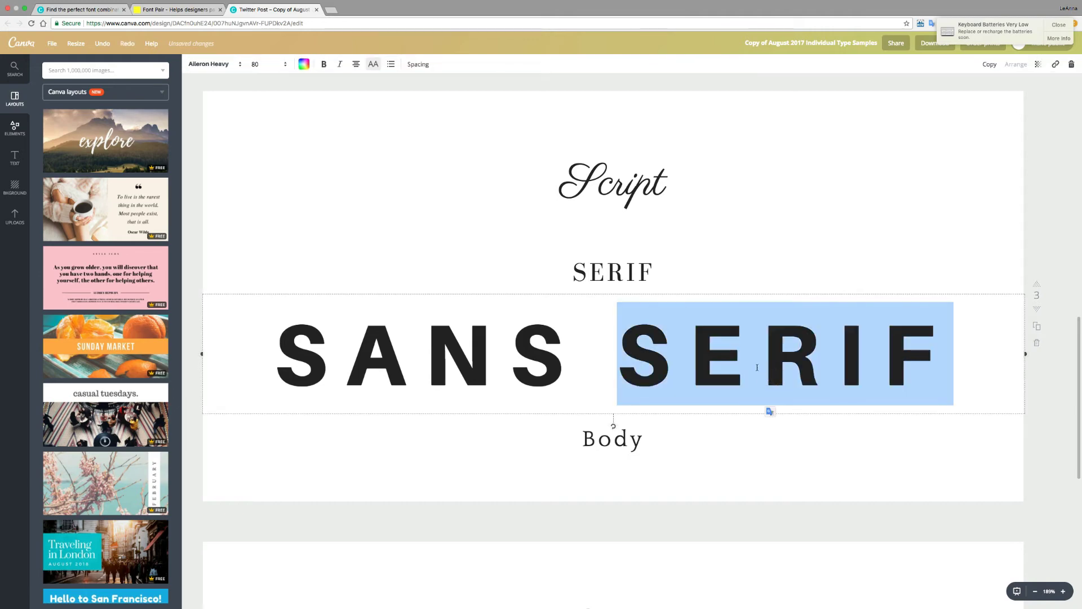
click(765, 394)
triple_click(736, 363)
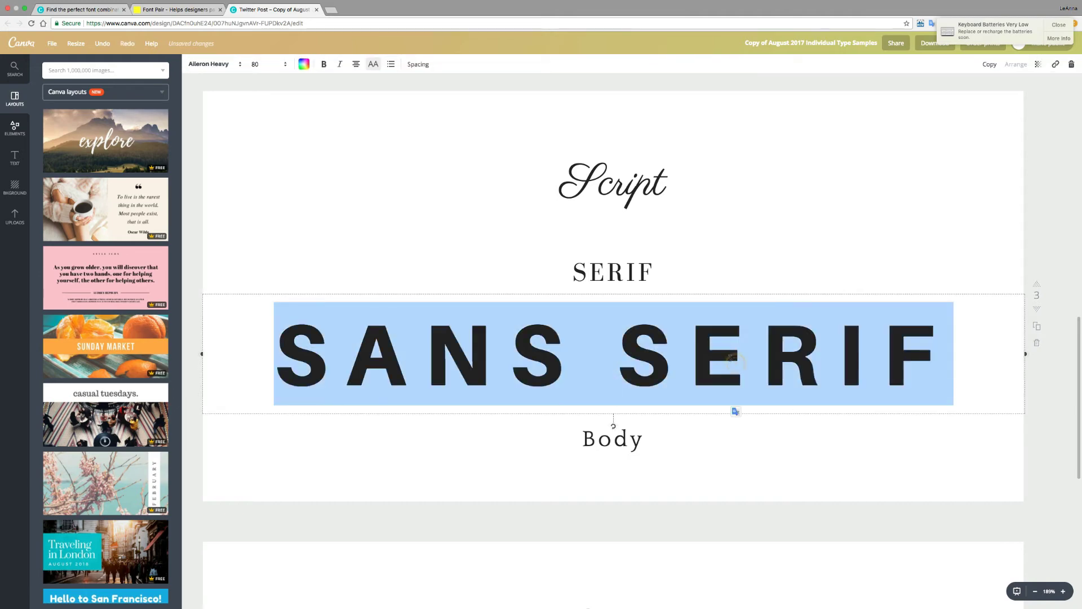
click(607, 272)
double_click(613, 271)
click(259, 64)
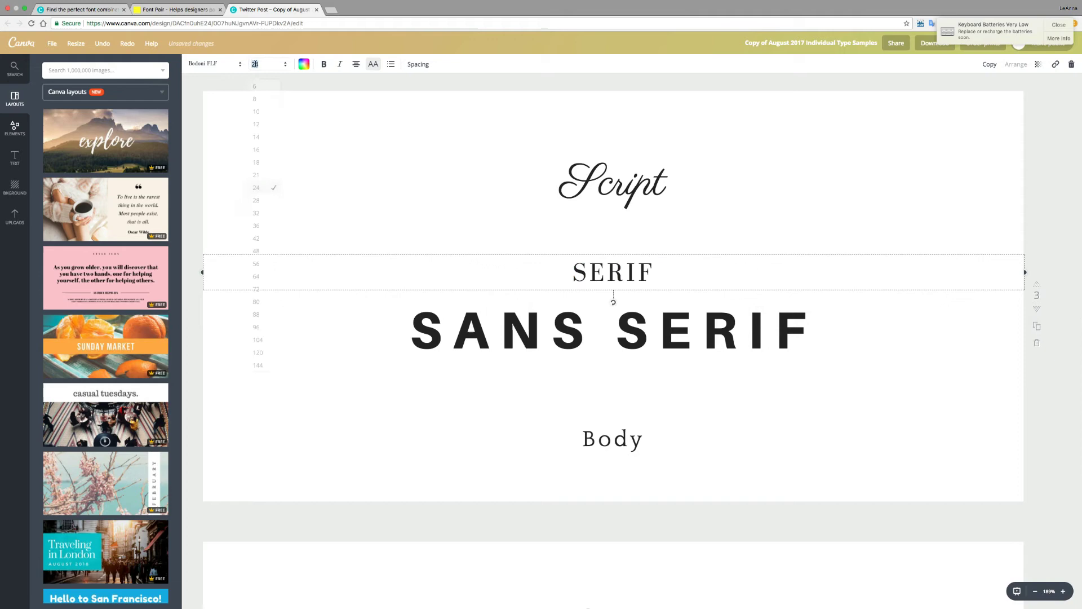
click(259, 289)
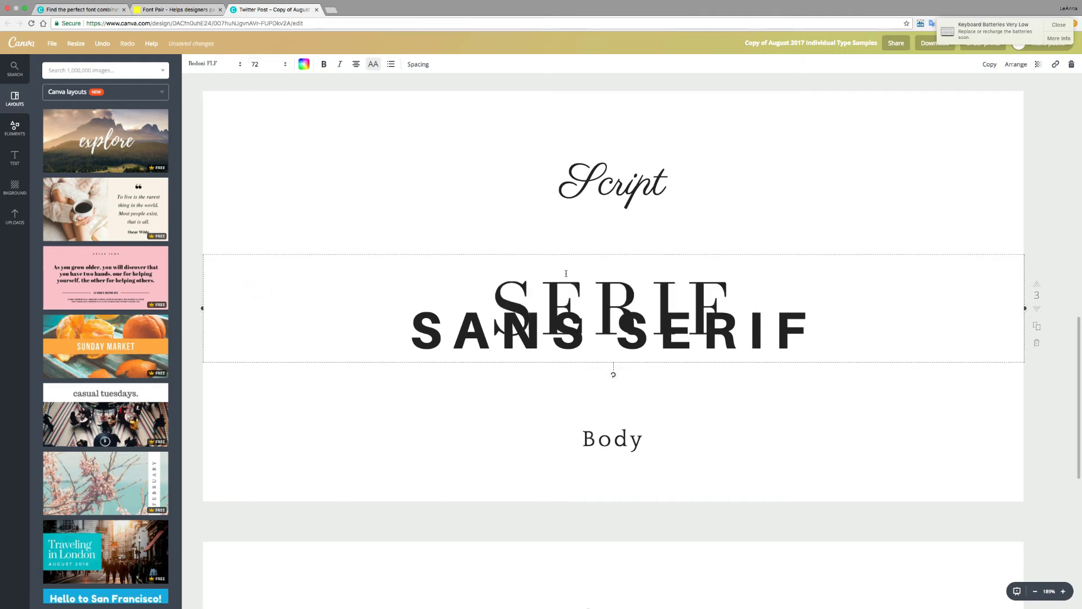
drag(583, 253, 583, 205)
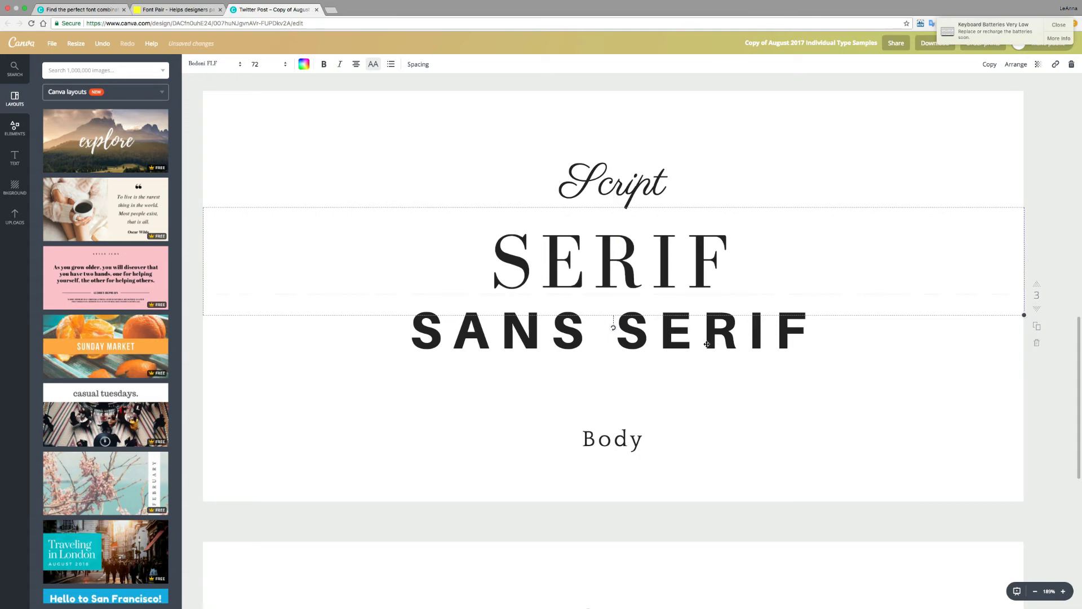
Step: Set Body to size 36 and restack SERIF, SANS SERIF and Body closer together
shift+click(708, 336)
drag(708, 335, 710, 369)
click(613, 439)
click(260, 64)
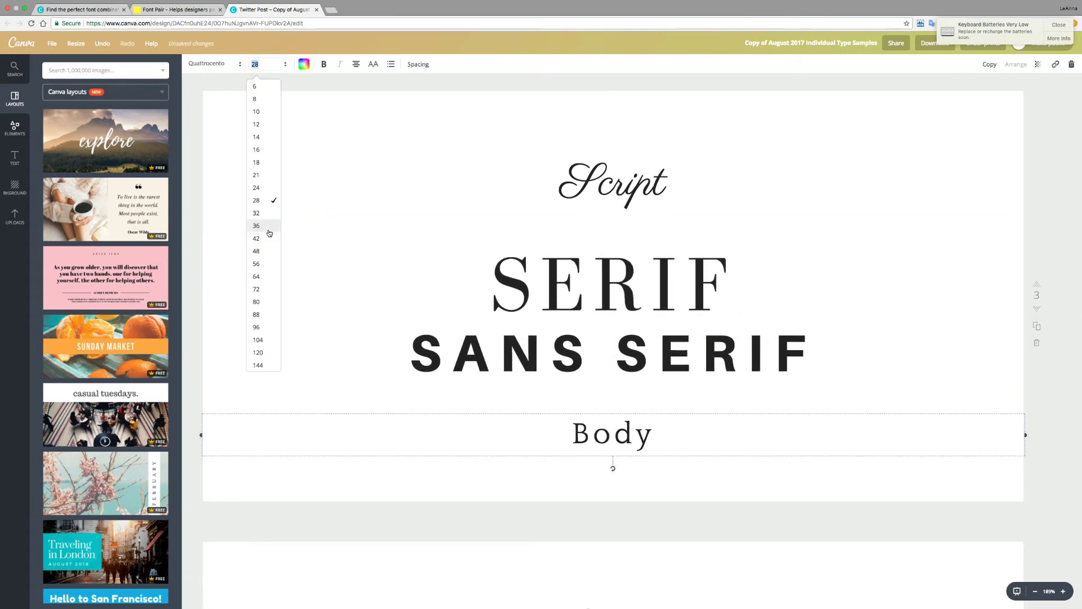
click(269, 231)
drag(665, 408, 666, 395)
Step: Nudge SANS SERIF slightly lower to even out the stacked lines
click(667, 315)
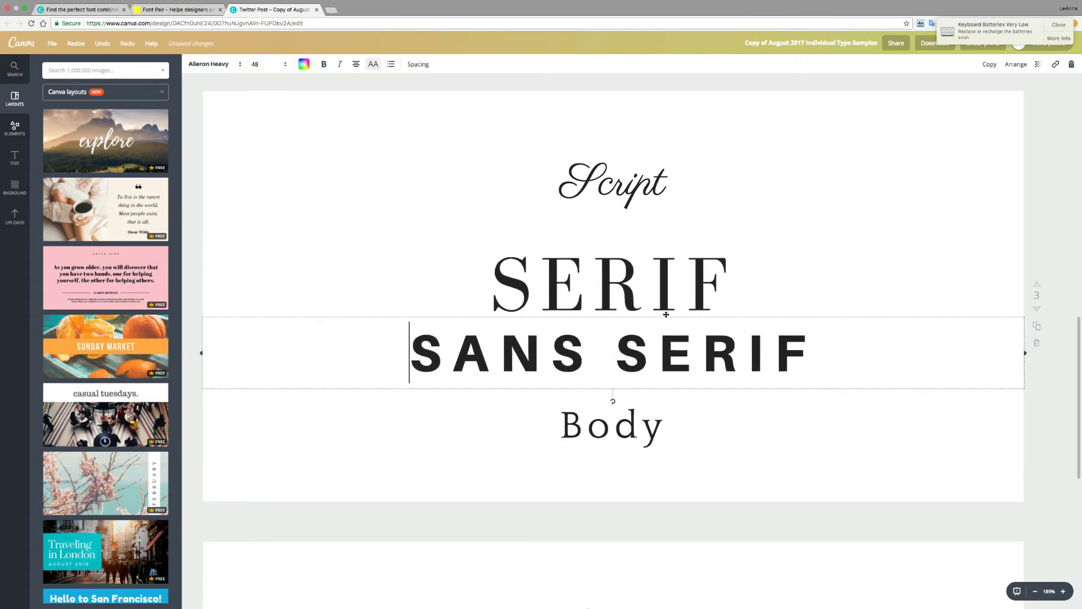
drag(666, 316, 666, 322)
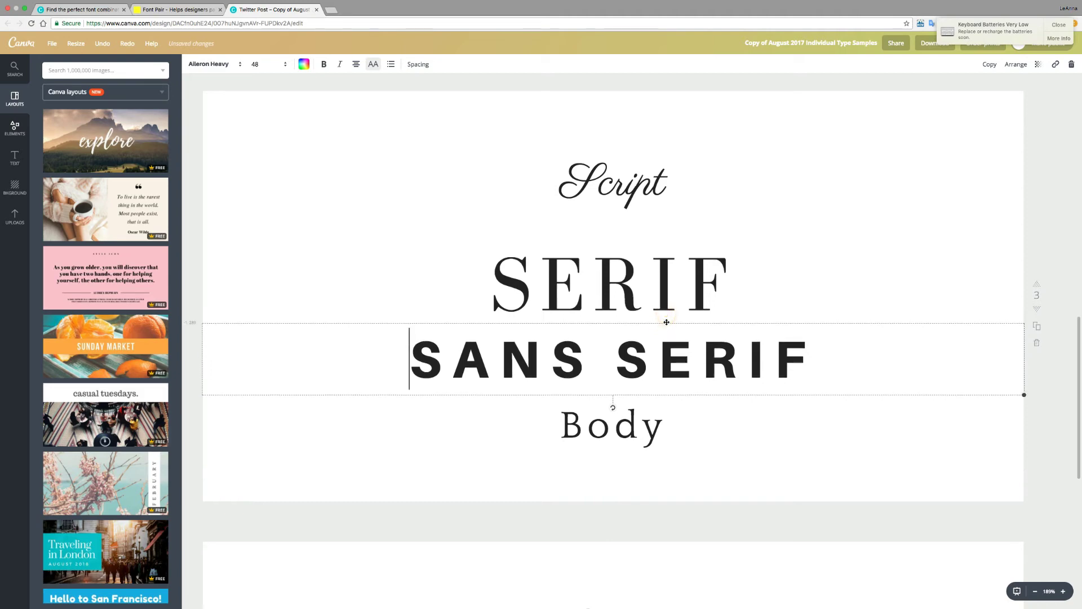
click(619, 189)
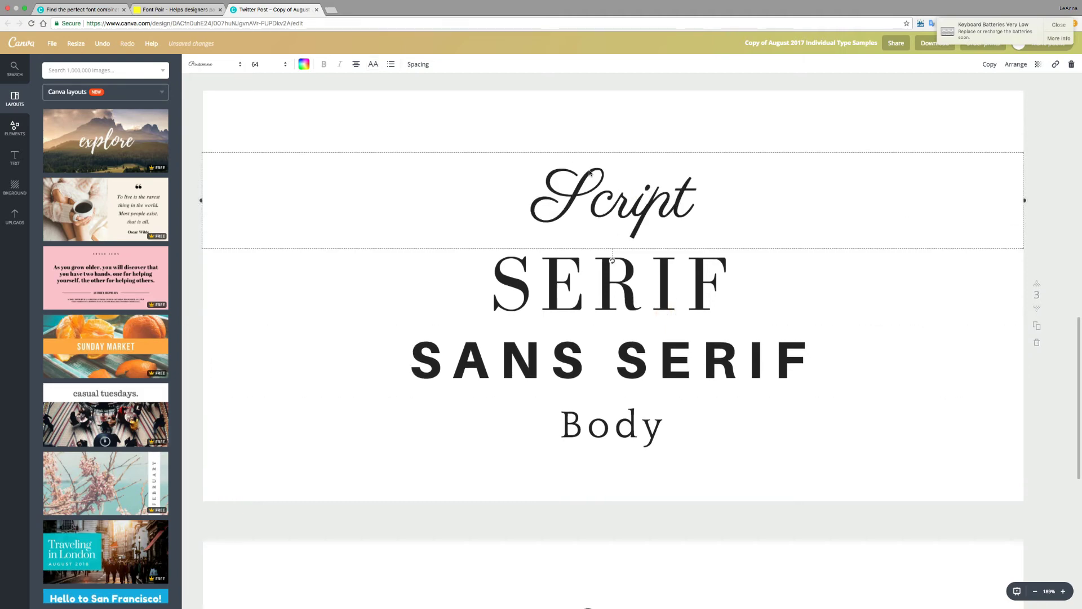
click(385, 263)
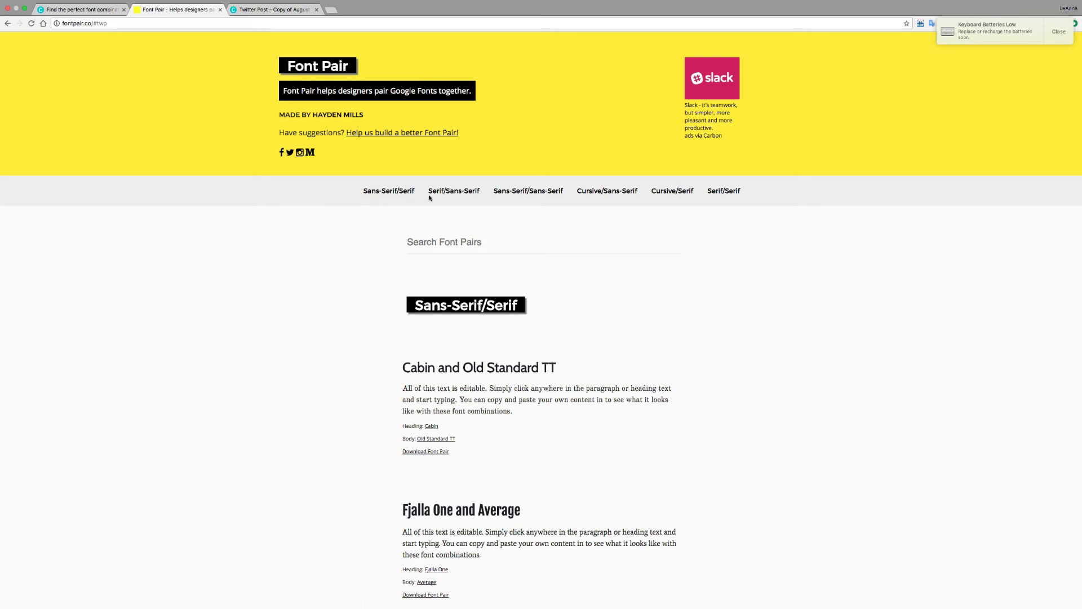
Step: Jump to the Cursive/Sans-Serif pairings in Font Pair and scroll through them
click(600, 192)
scroll(706, 312, up, 2)
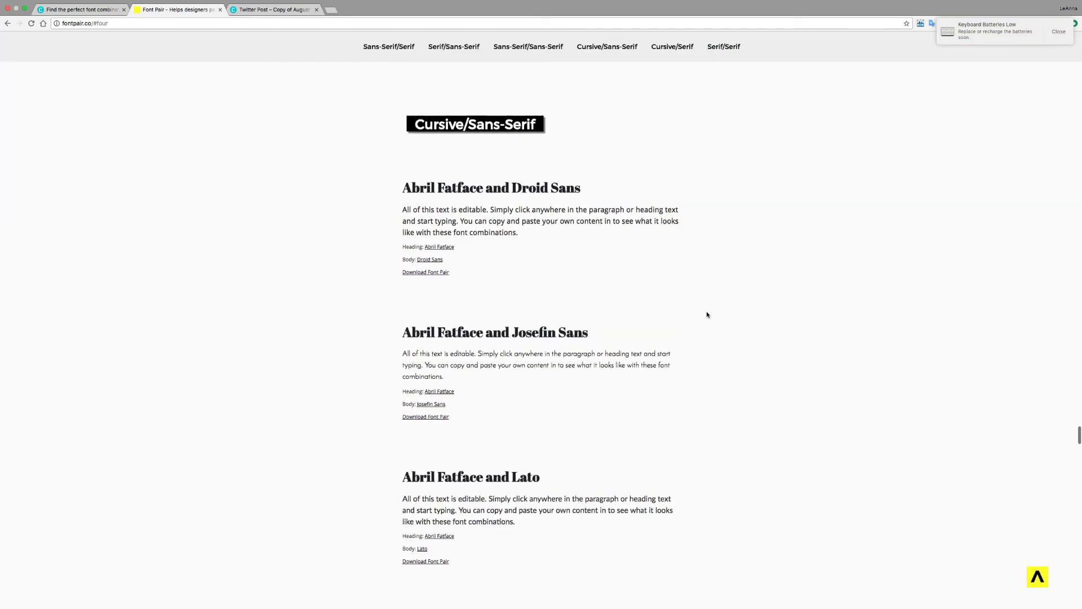
scroll(558, 307, down, 4)
scroll(558, 307, down, 3)
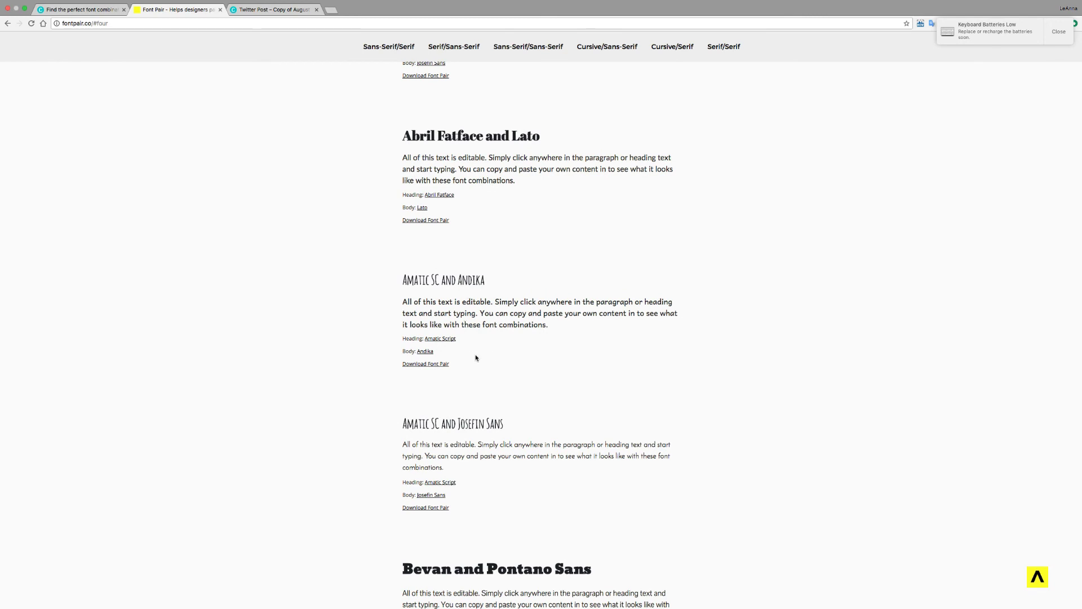
scroll(512, 383, down, 2)
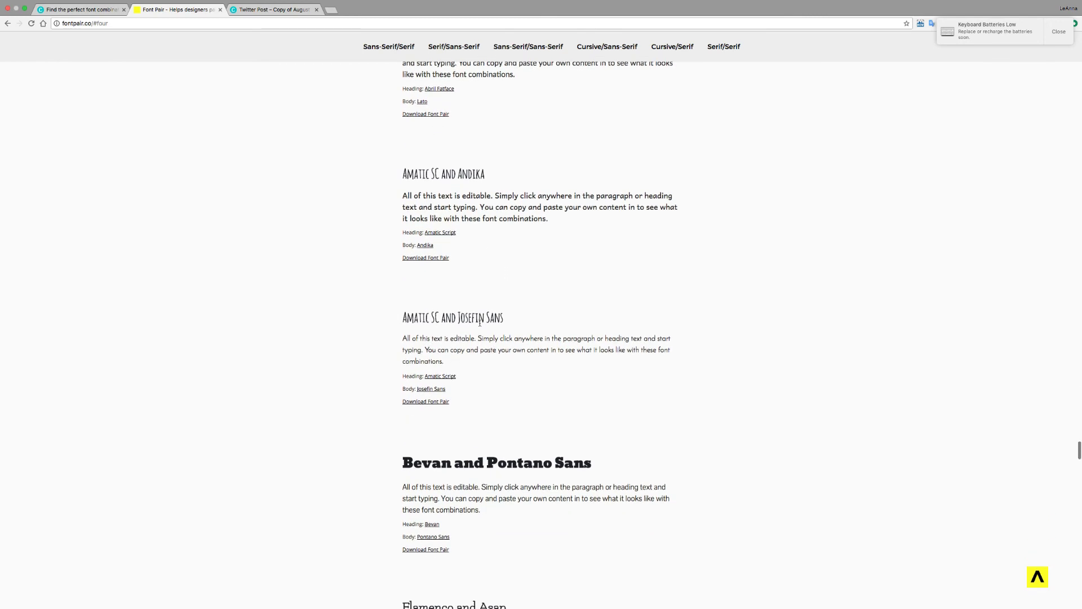
scroll(503, 502, down, 2)
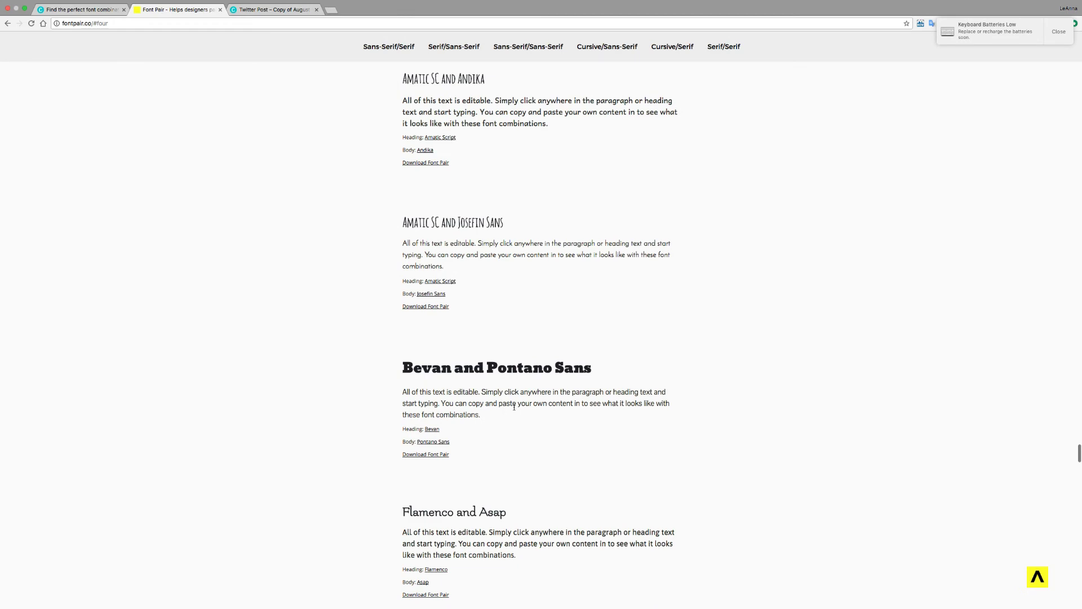
scroll(440, 195, down, 12)
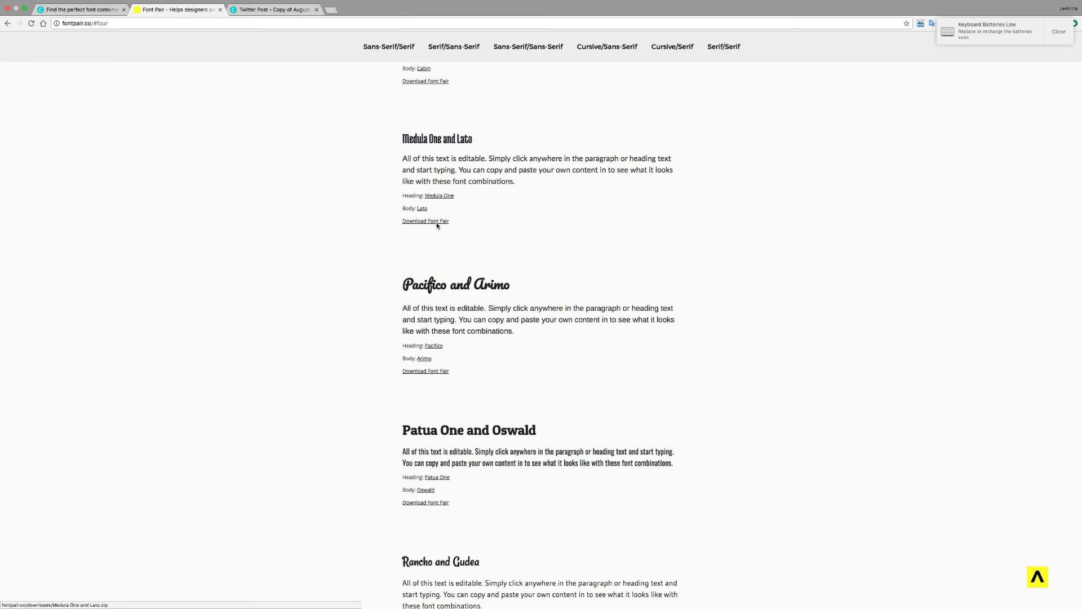
Step: Go to the Serif/Sans-Serif pairings section, opening with Alegreya and Open Sans
scroll(521, 230, up, 8)
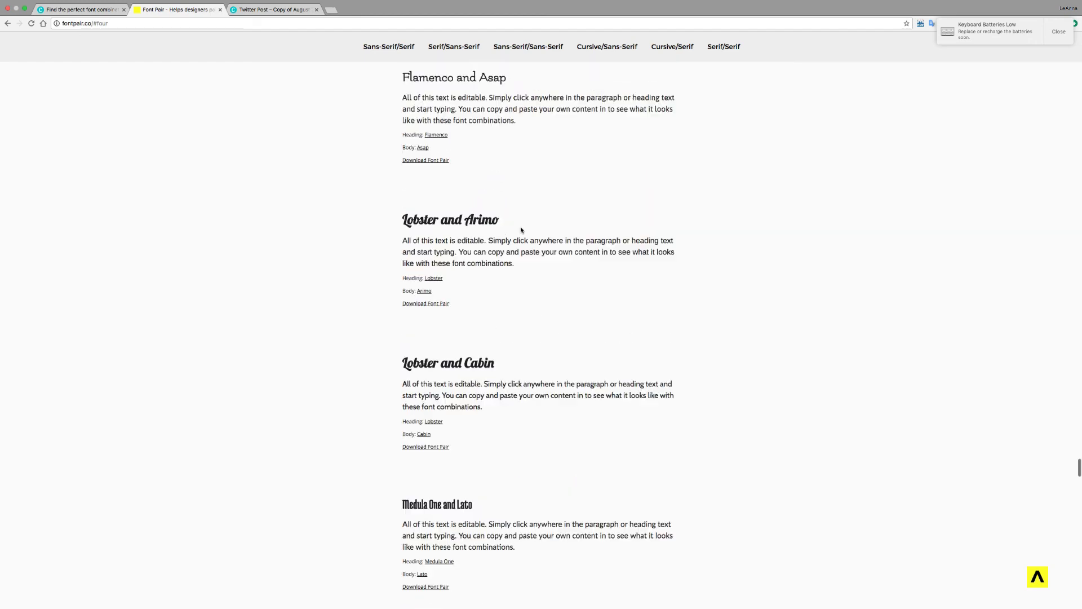
scroll(521, 230, up, 10)
click(454, 47)
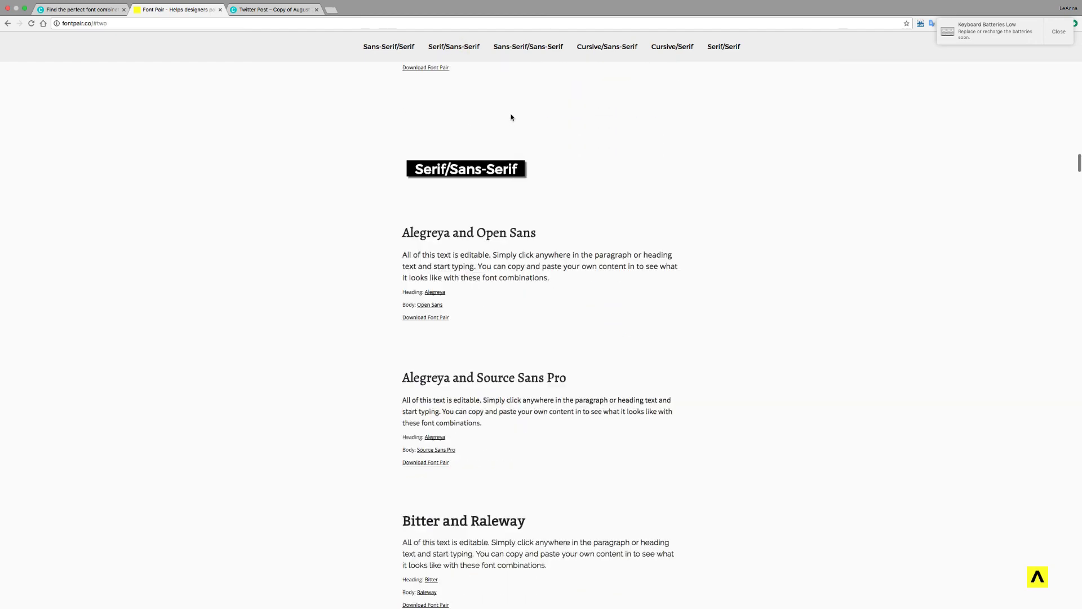
scroll(564, 158, up, 6)
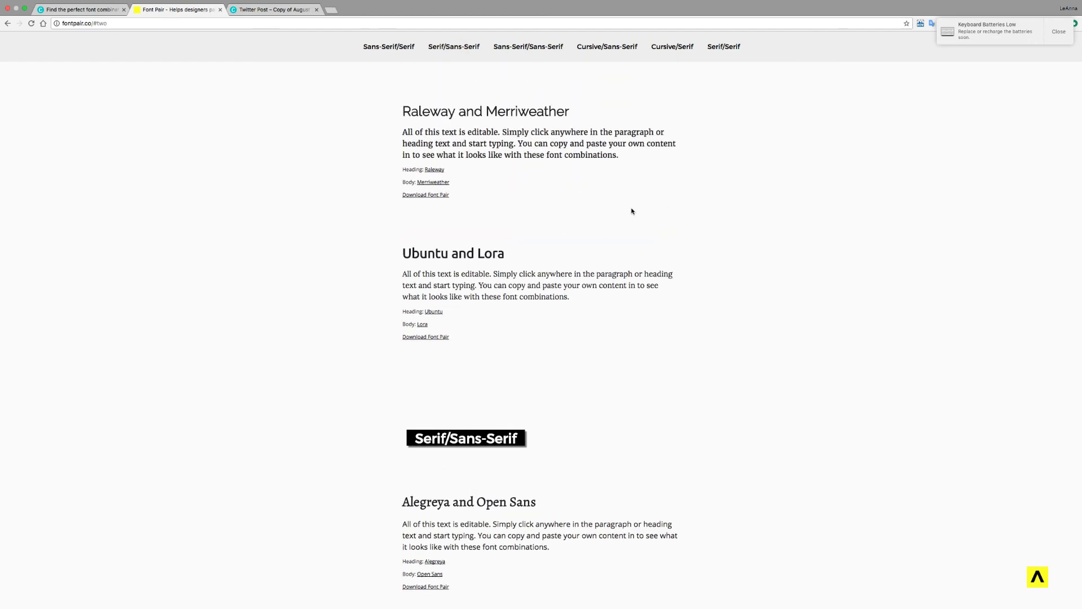
Step: Preview the Adelle and FF Dagny Pro pairing with its sample heading replaced by 'change'
click(69, 12)
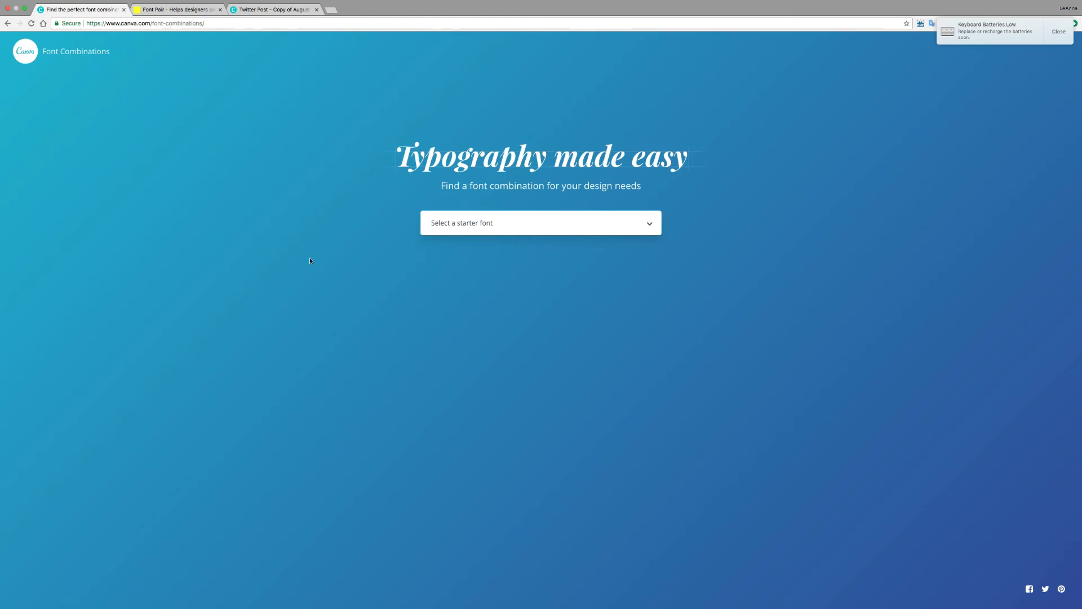
click(506, 224)
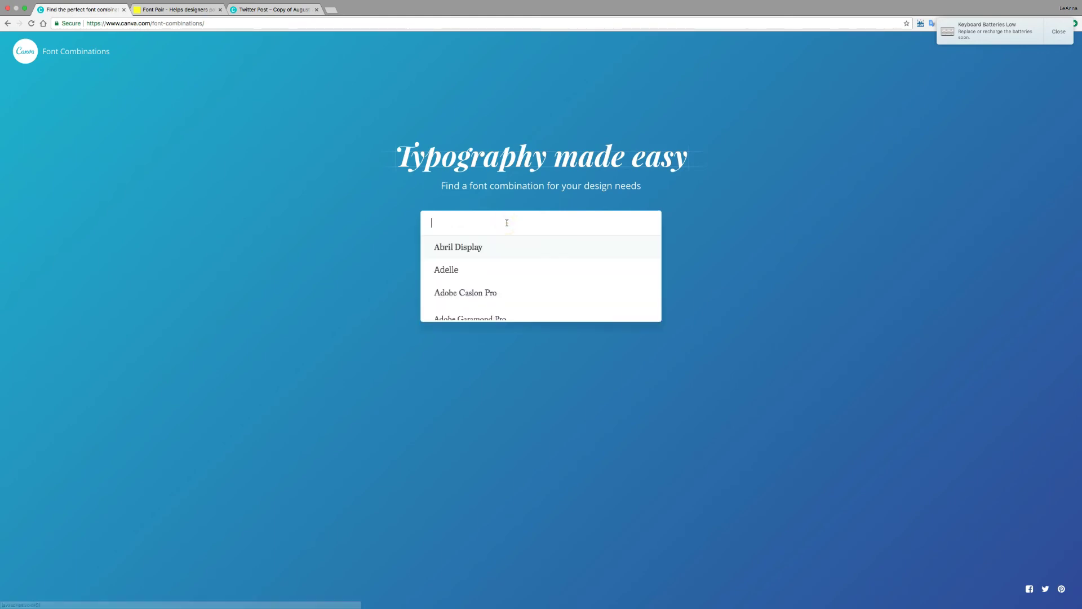
click(451, 271)
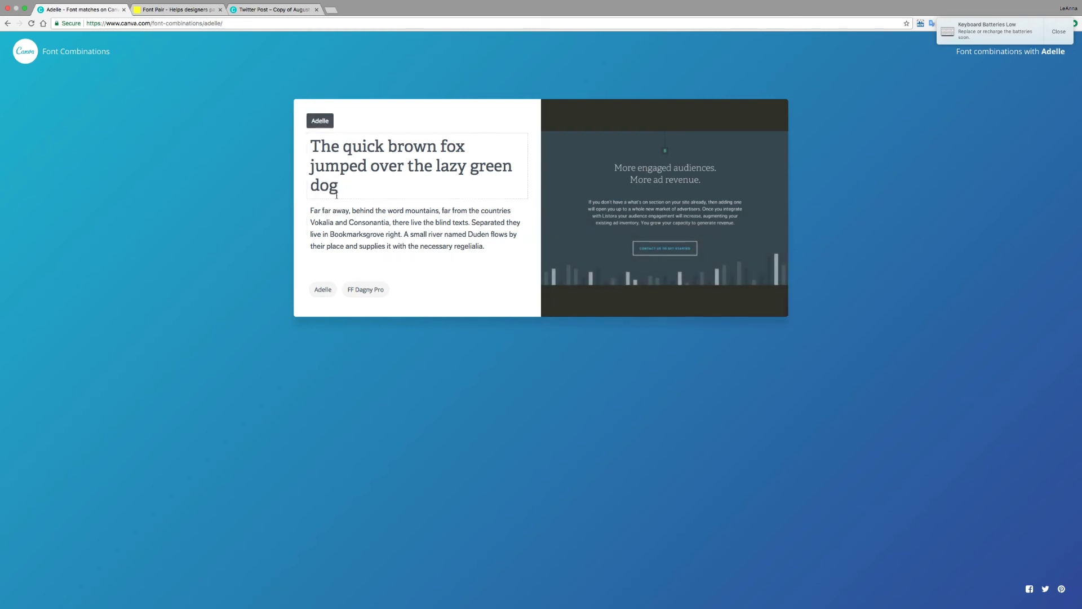
drag(340, 186, 302, 154)
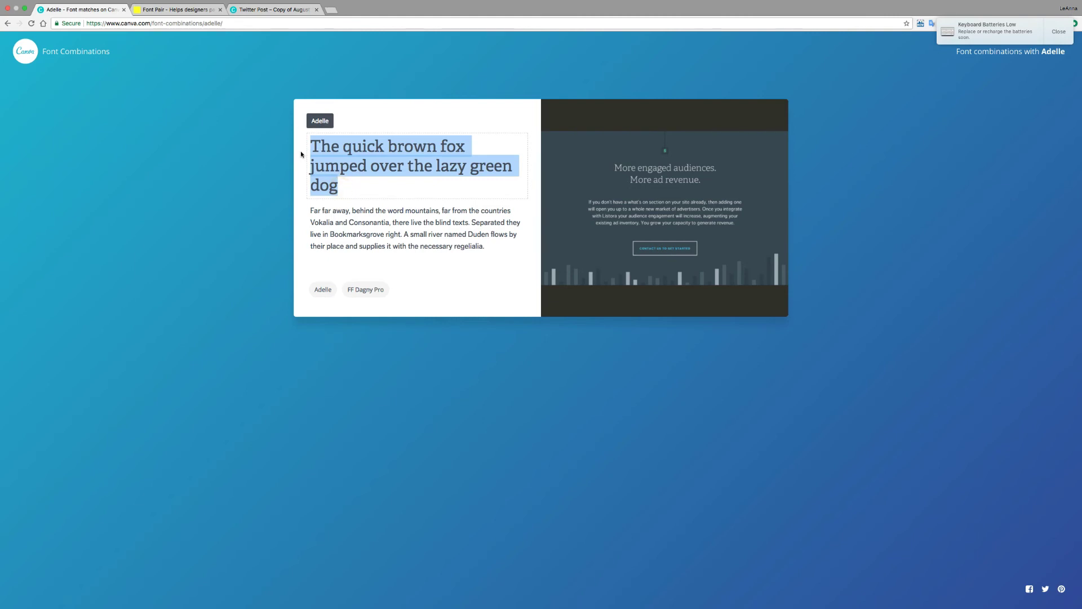
text(change)
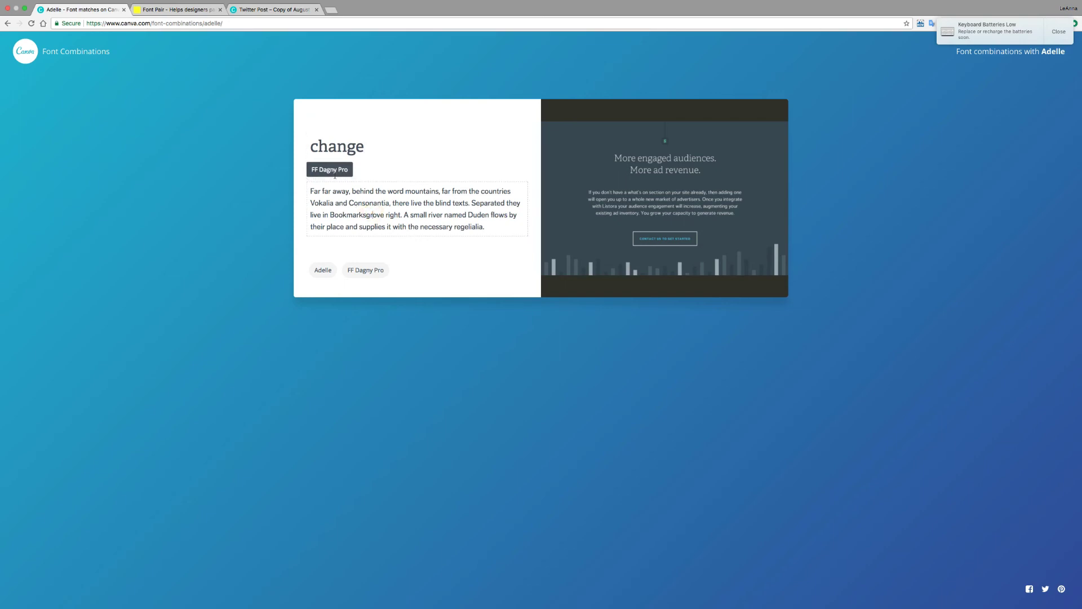
Step: Choose Adobe Caslon Pro as the starter font in Font Combinations
click(52, 50)
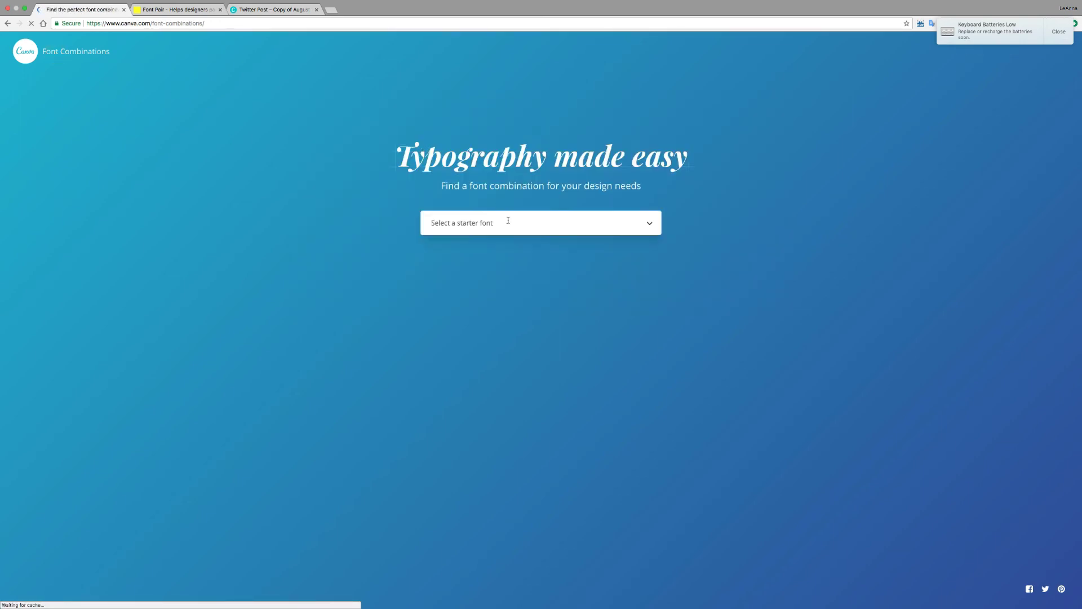
click(526, 231)
click(509, 297)
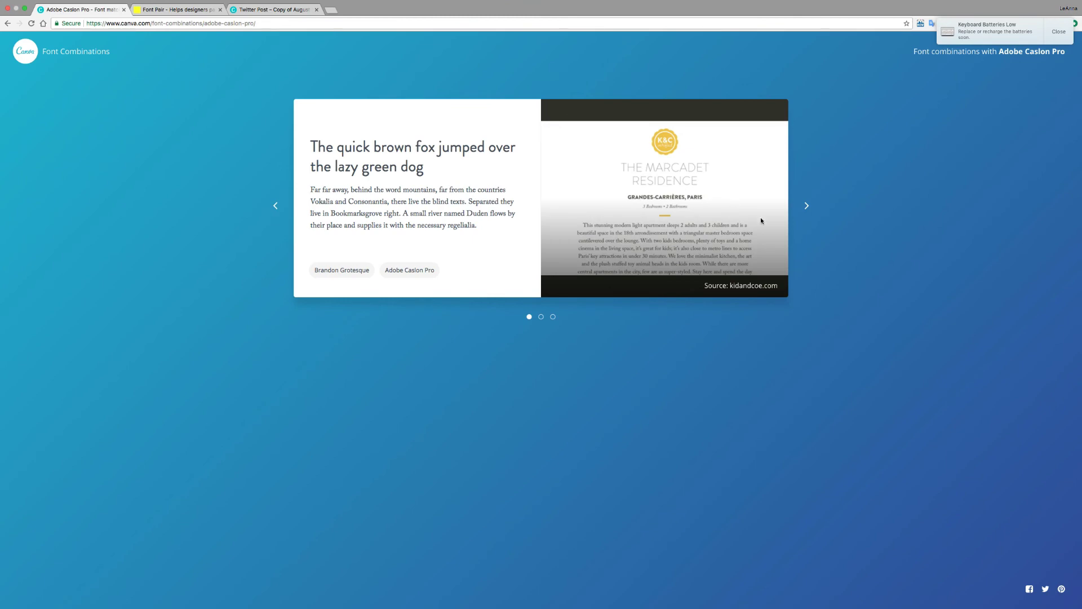
Step: Cycle through the Effra, Museo Sans and Brandon Grotesque pairings for Adobe Caslon Pro
click(806, 207)
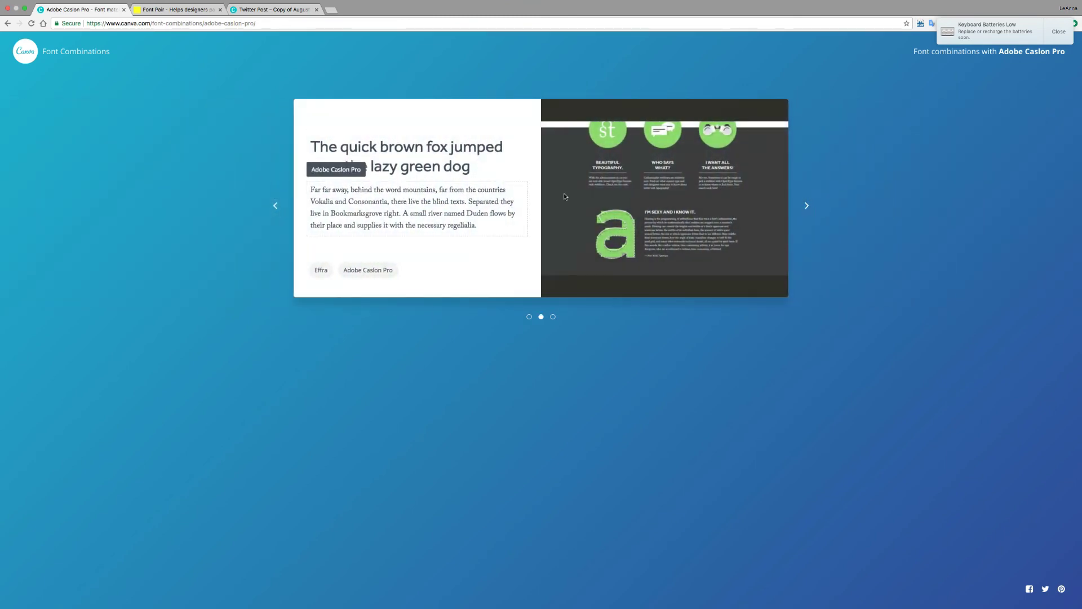
click(807, 206)
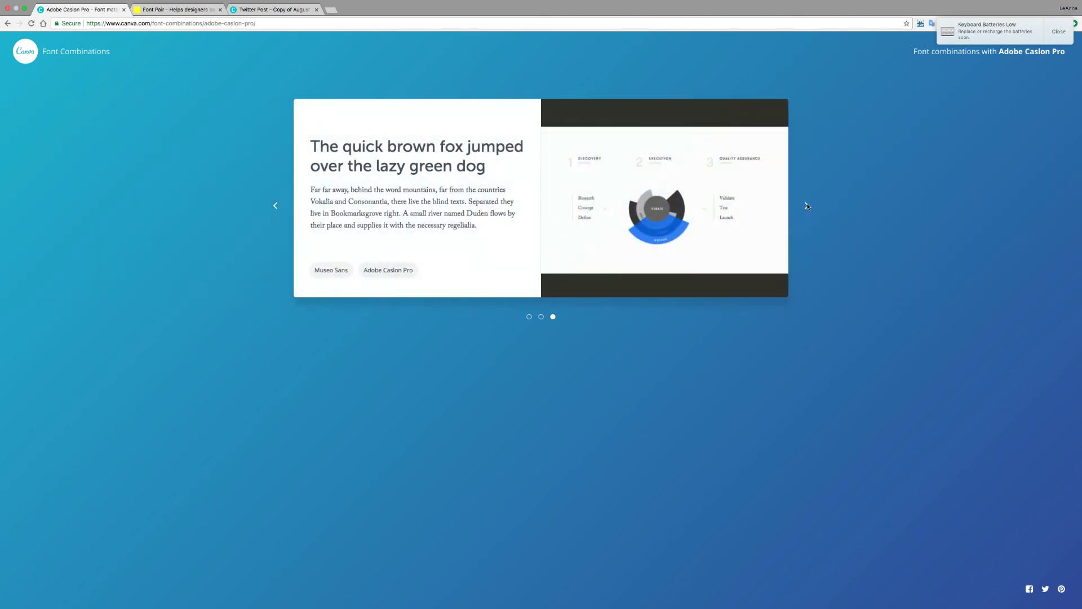
click(807, 205)
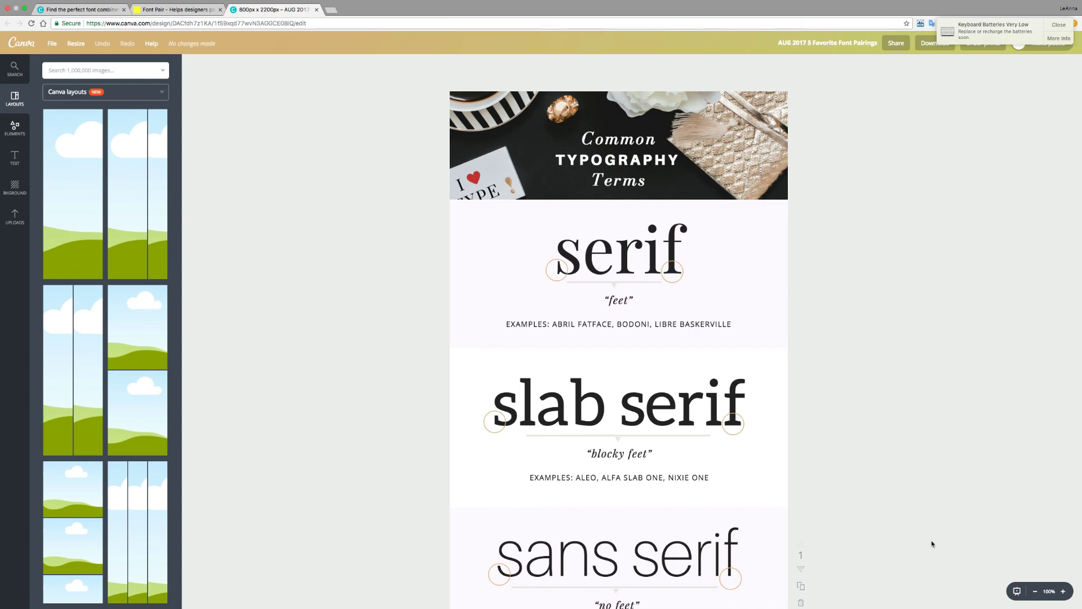
Step: Scroll from Common Typography Terms down to the 5 Creative Font Pairings page
scroll(932, 544, down, 5)
scroll(932, 544, down, 10)
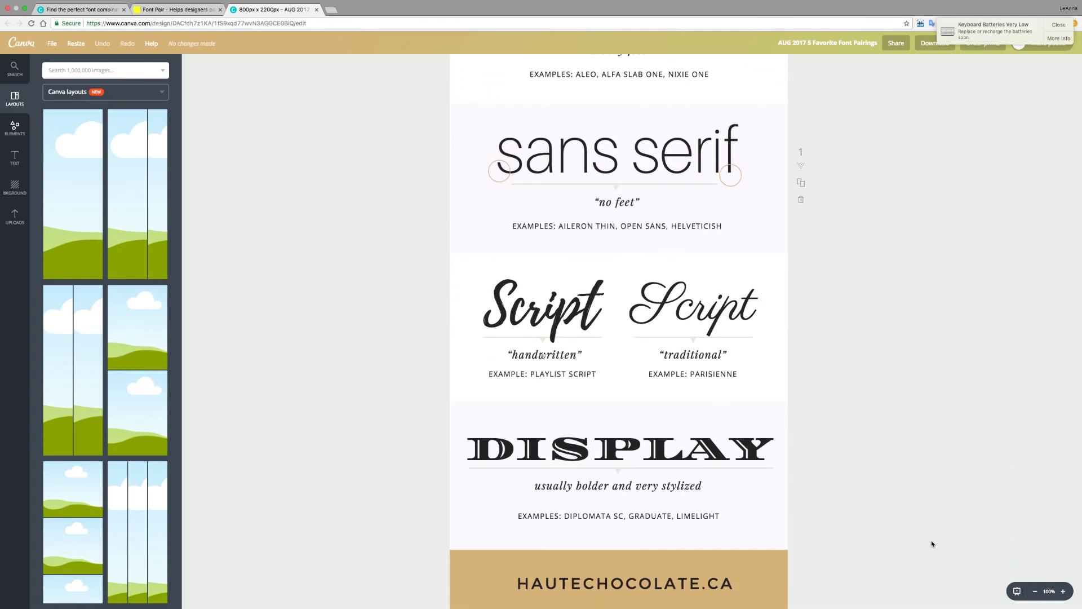
scroll(932, 544, down, 4)
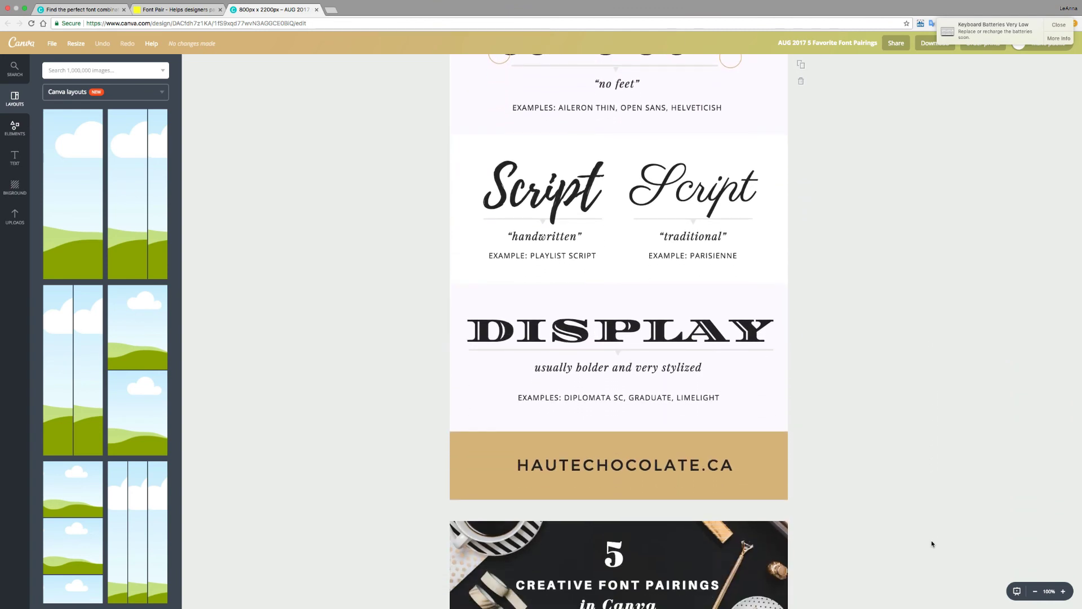
scroll(932, 544, down, 5)
scroll(931, 543, down, 7)
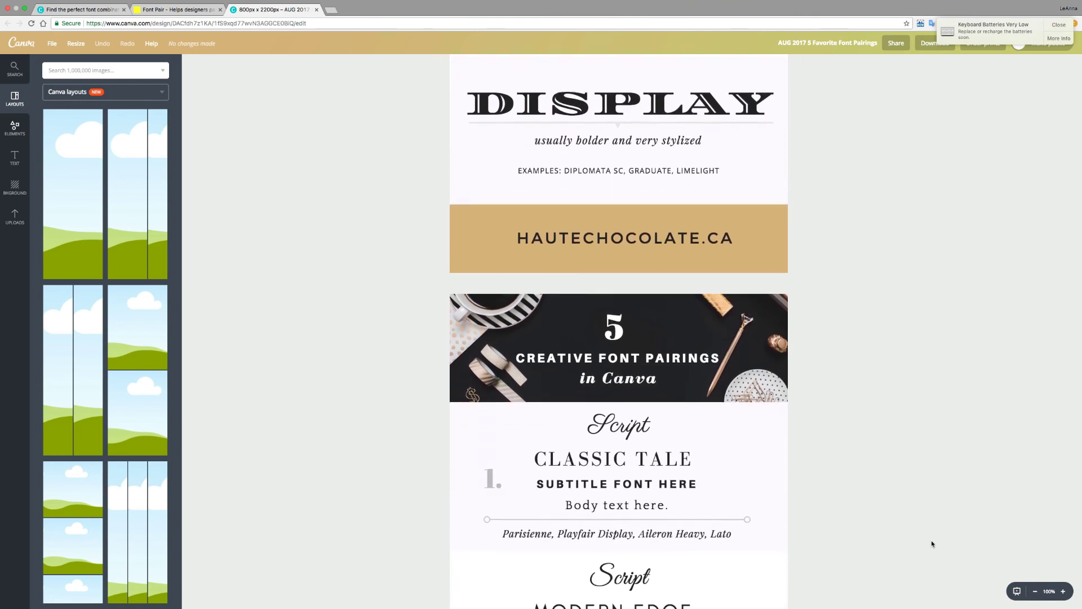
Step: Scroll through pairings 3–5, Clean and Sassy, Retro Vibe and Vintage Hipster, to the footer
scroll(932, 543, down, 3)
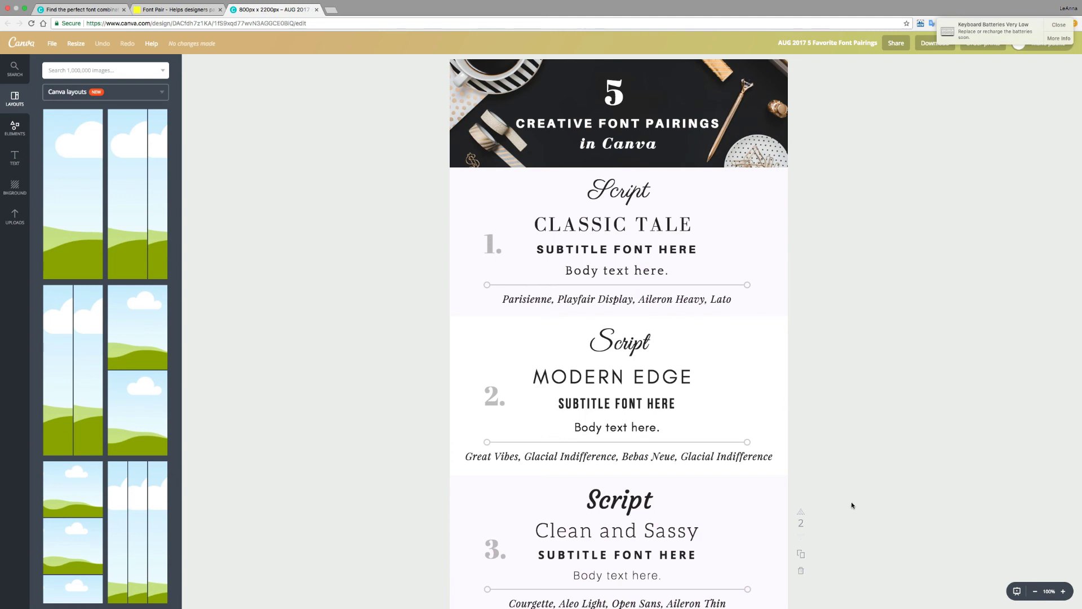
scroll(746, 527, down, 5)
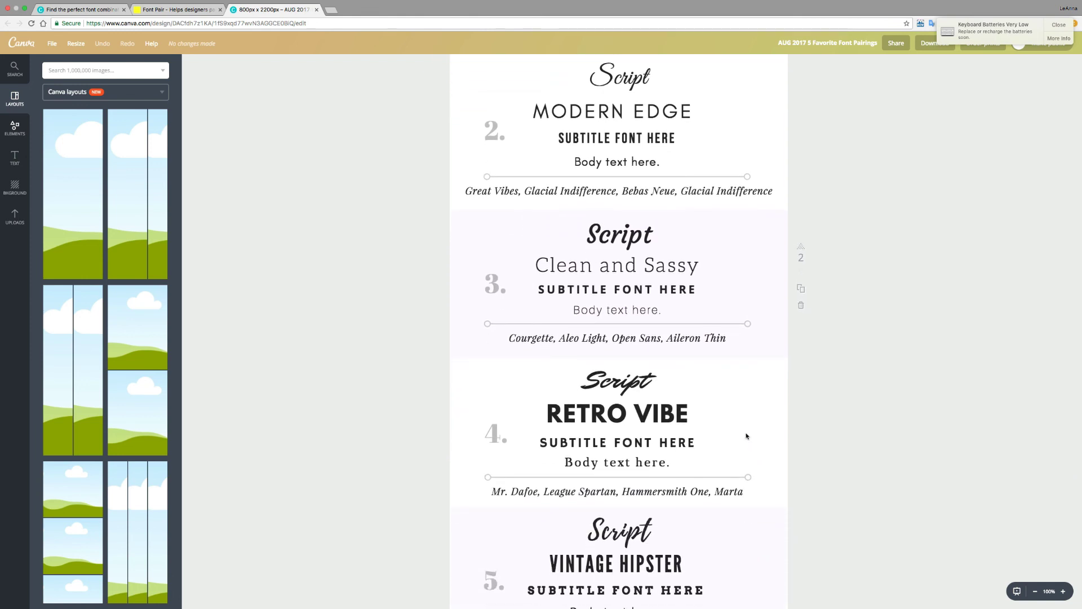
scroll(761, 467, down, 2)
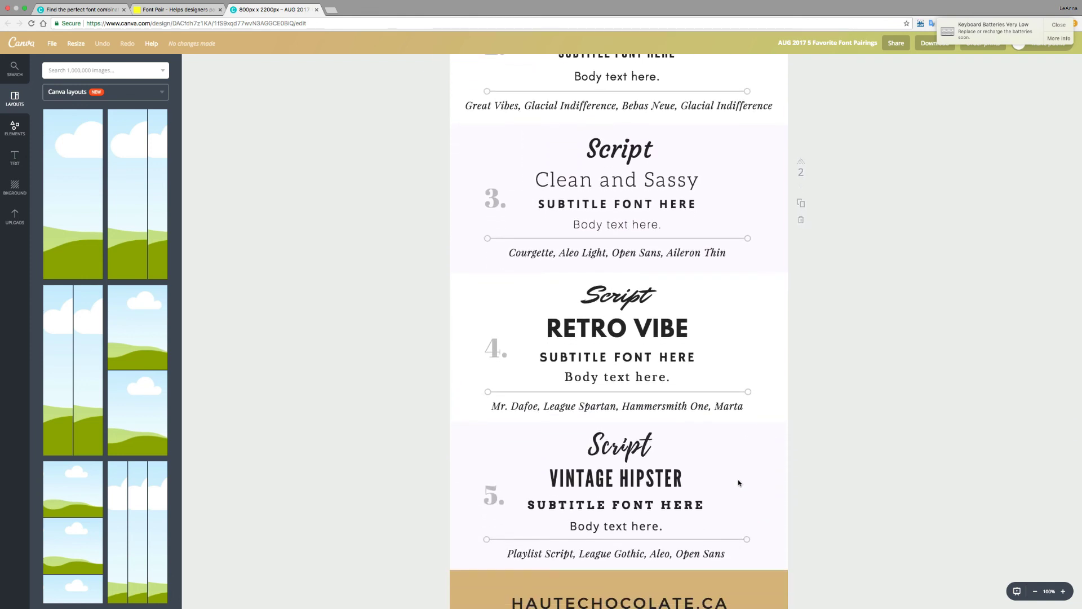